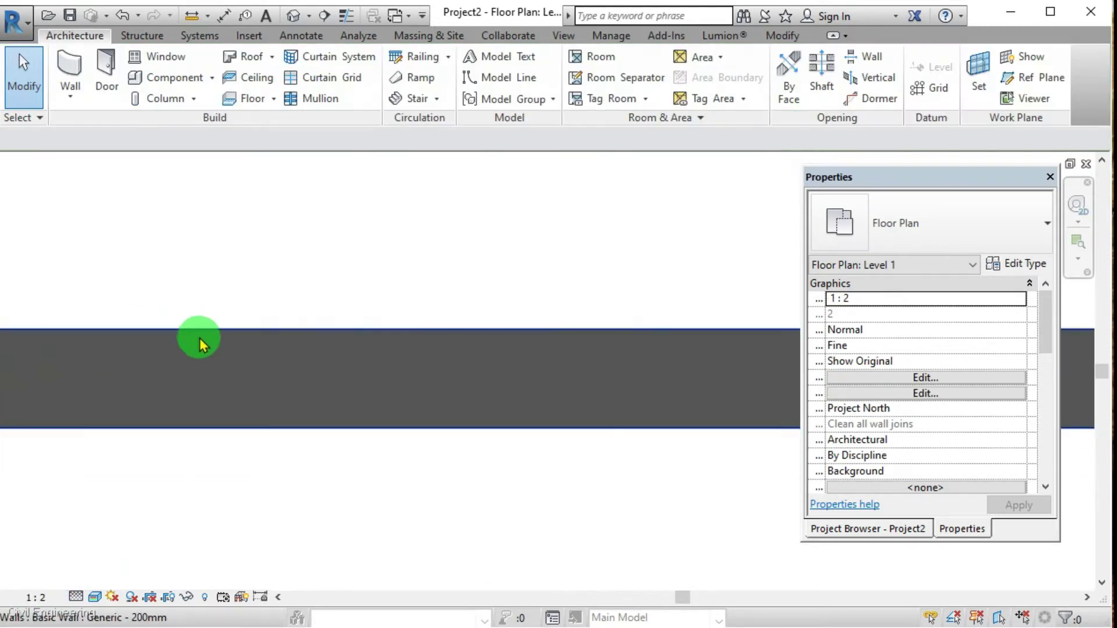
Select the Generic - 200mm basic wall in the floor plan.
{"action": "left_click", "coordinate": [204, 350]}
{"action": "scroll", "coordinate": [203, 350], "scroll_direction": "down", "scroll_amount": 4}
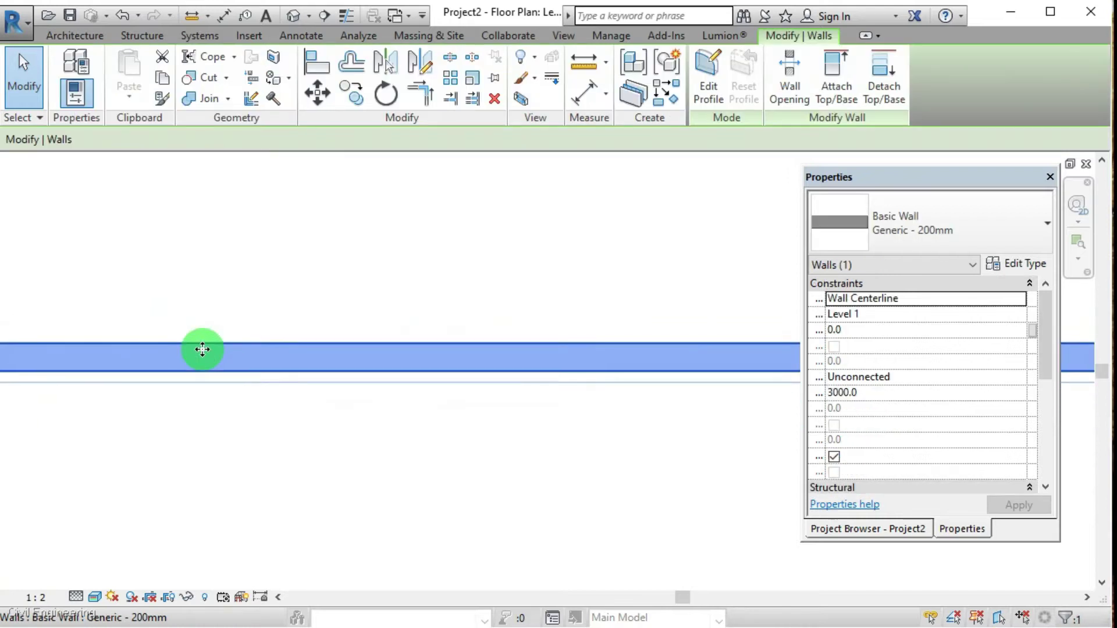
{"action": "scroll", "coordinate": [240, 354], "scroll_direction": "up", "scroll_amount": 5}
{"action": "key", "text": "Escape"}
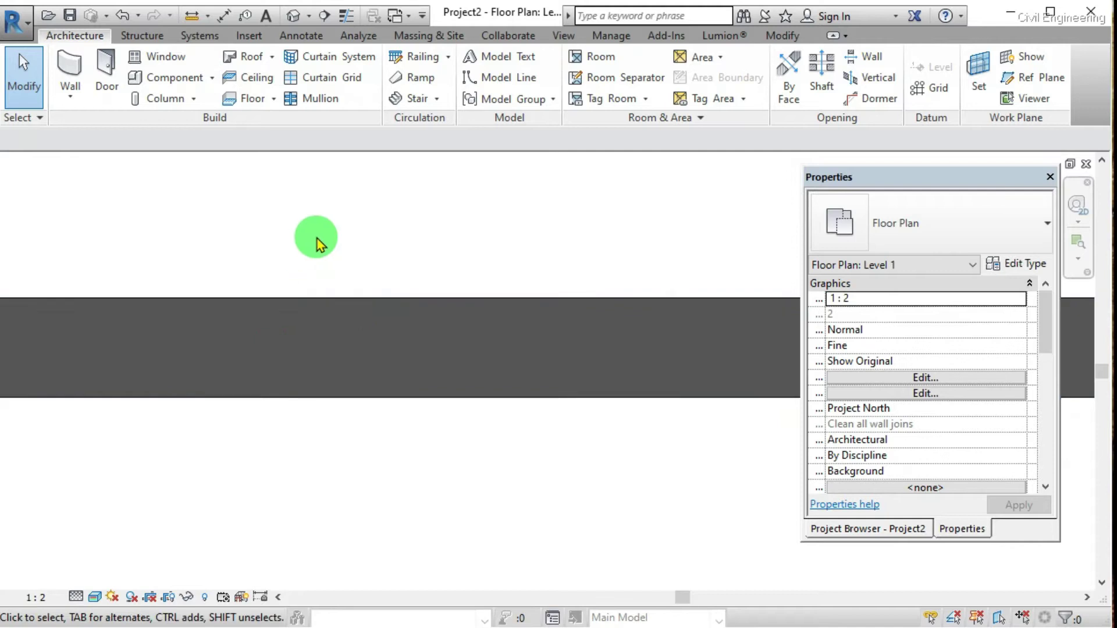
{"action": "left_click", "coordinate": [419, 341]}
{"action": "left_click", "coordinate": [399, 270]}
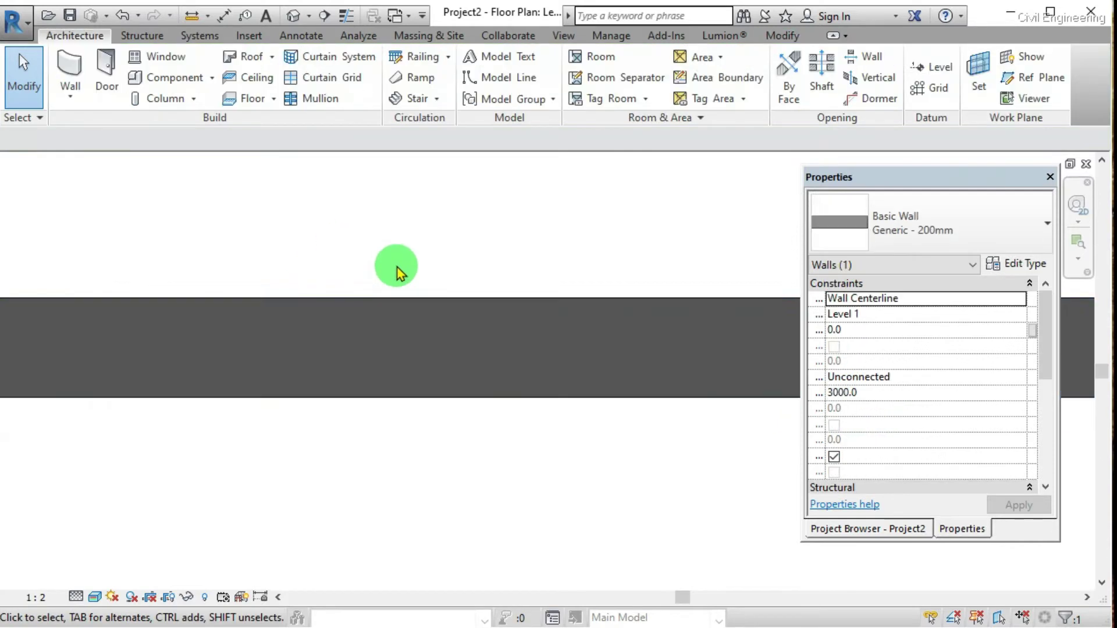
{"action": "left_click", "coordinate": [405, 330]}
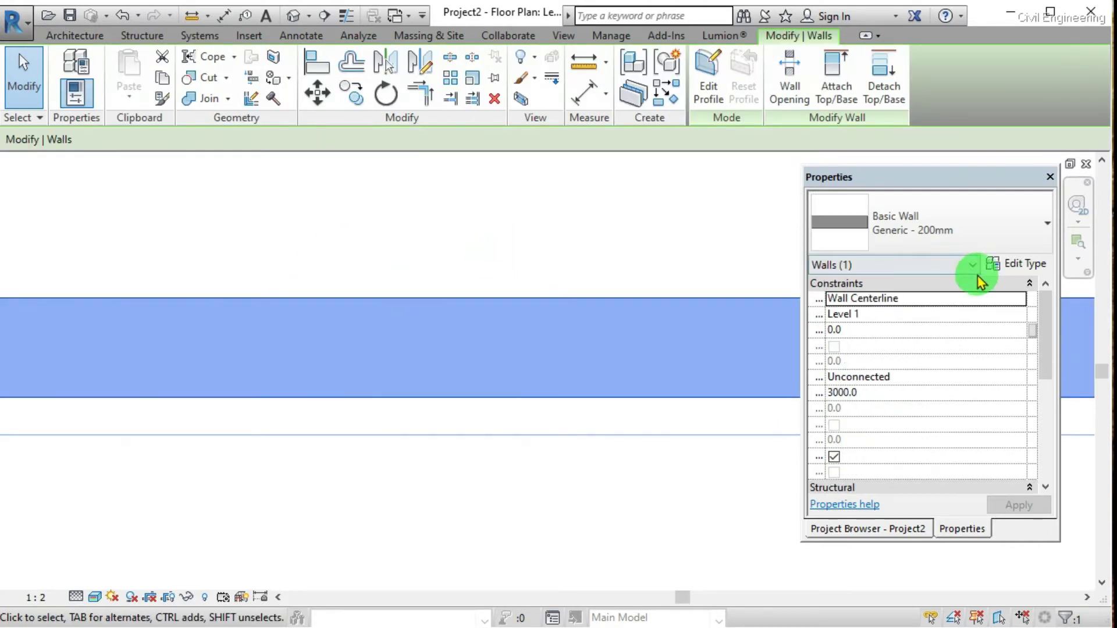
{"action": "left_click", "coordinate": [589, 292]}
{"action": "left_click", "coordinate": [561, 327]}
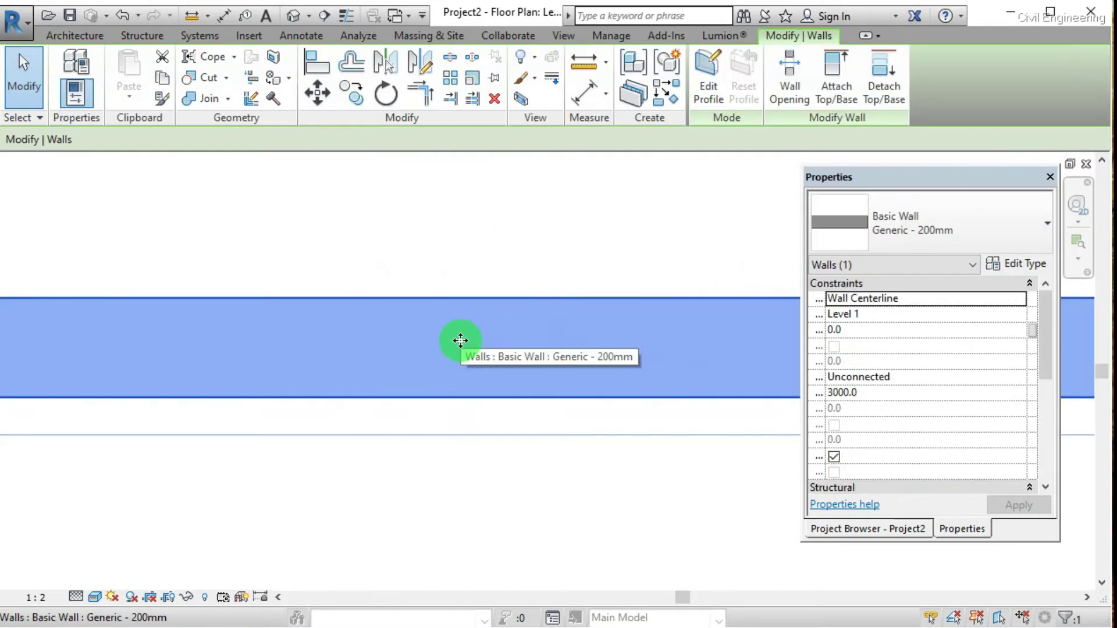
Return to the wall's Properties panel and open its Type Properties.
{"action": "left_click", "coordinate": [906, 529]}
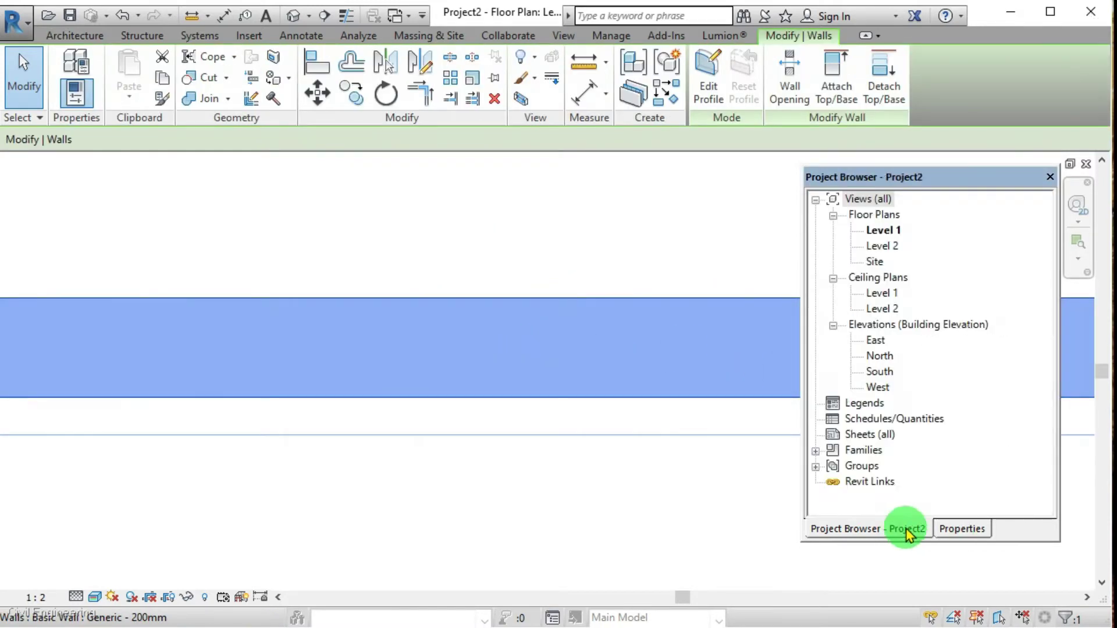
{"action": "left_click", "coordinate": [959, 529]}
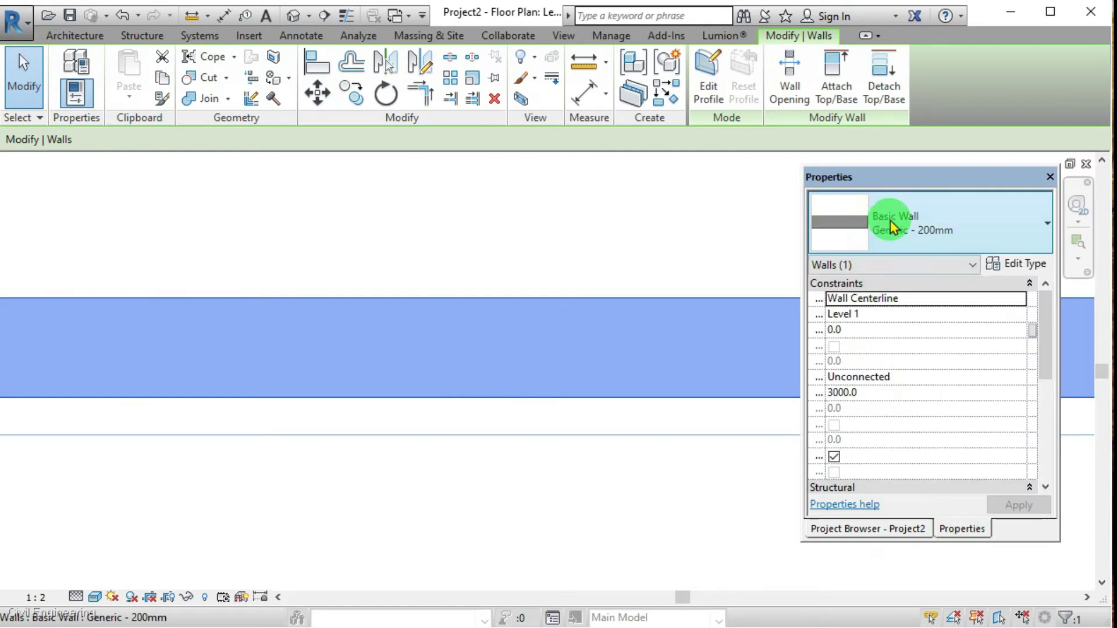
{"action": "left_click", "coordinate": [1029, 266]}
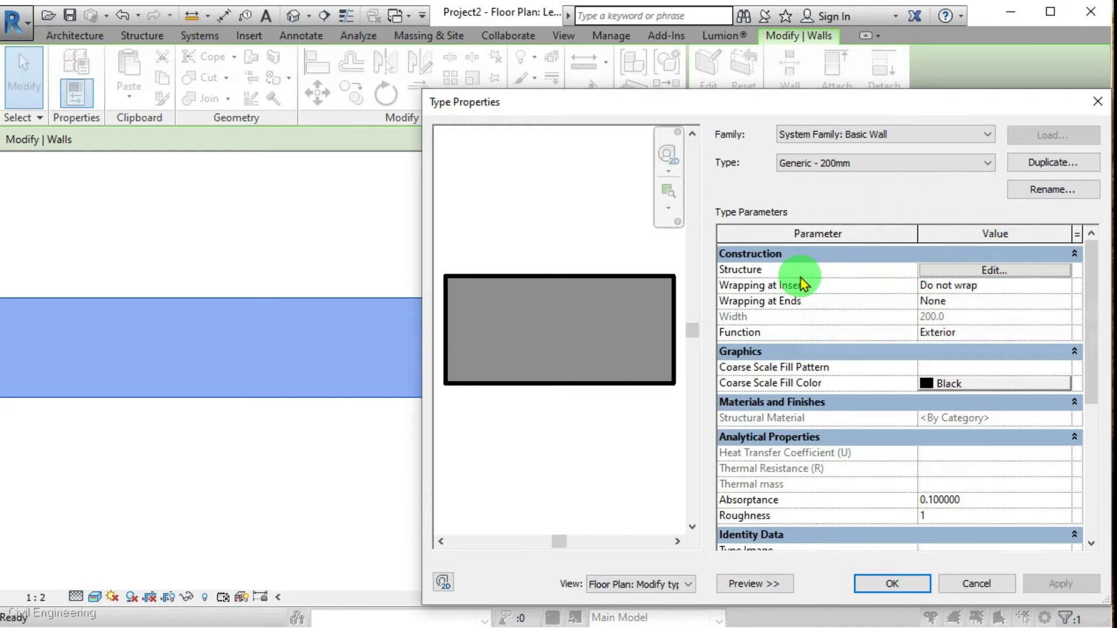
Open the Generic - 200mm structure assembly, showing its single 200.0 Structure layer.
{"action": "left_click", "coordinate": [761, 254]}
{"action": "left_click", "coordinate": [761, 255]}
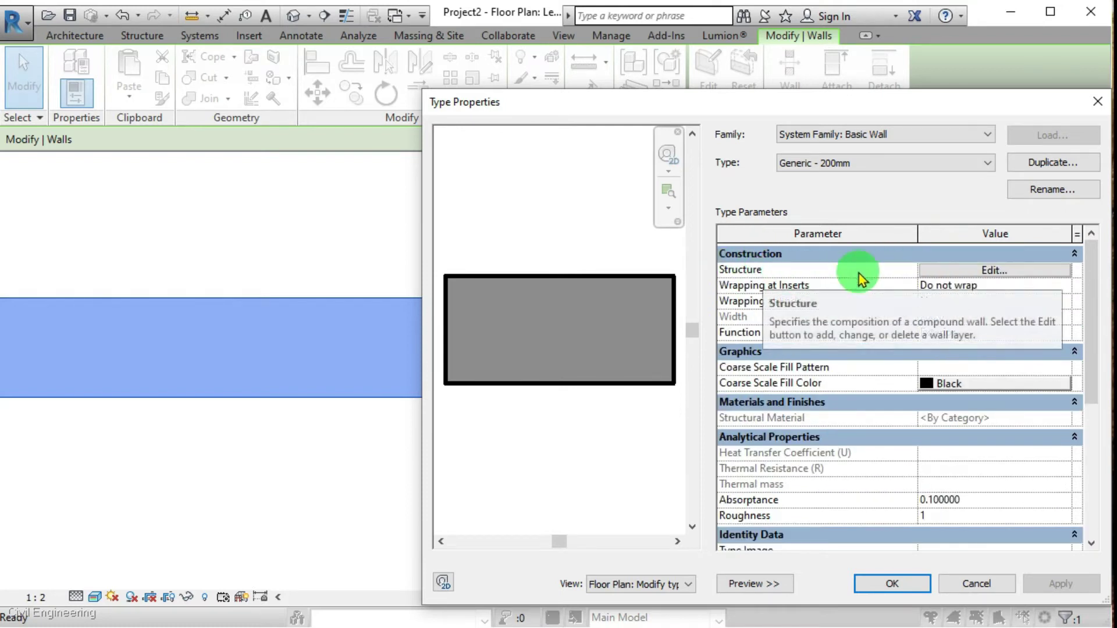
{"action": "left_click", "coordinate": [994, 270]}
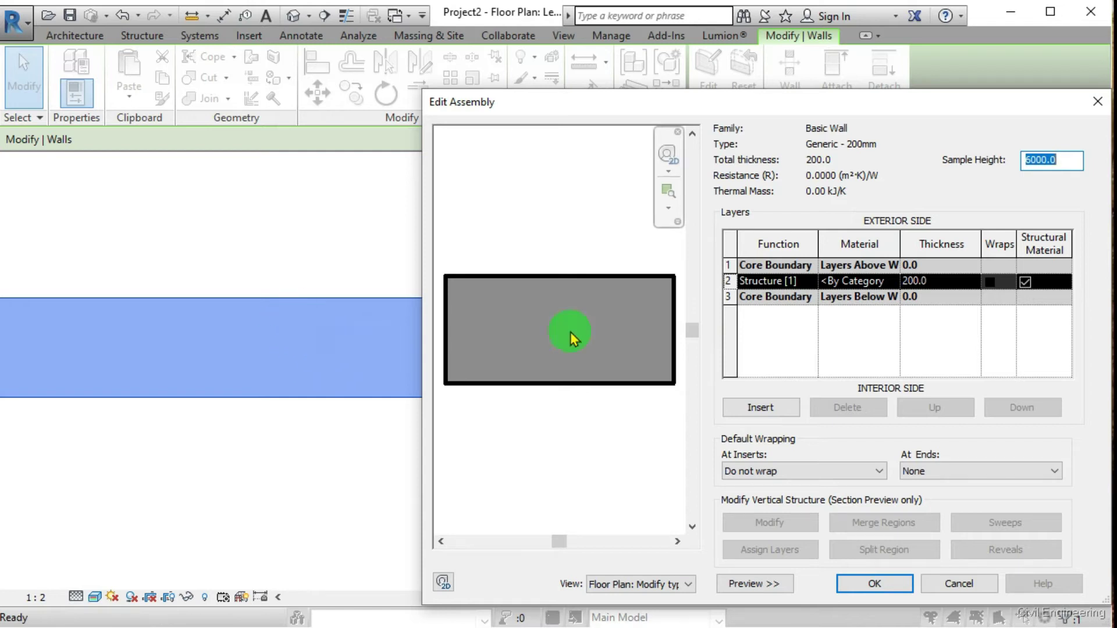
Reduce the Structure layer thickness to 150.0.
{"action": "left_click", "coordinate": [915, 289]}
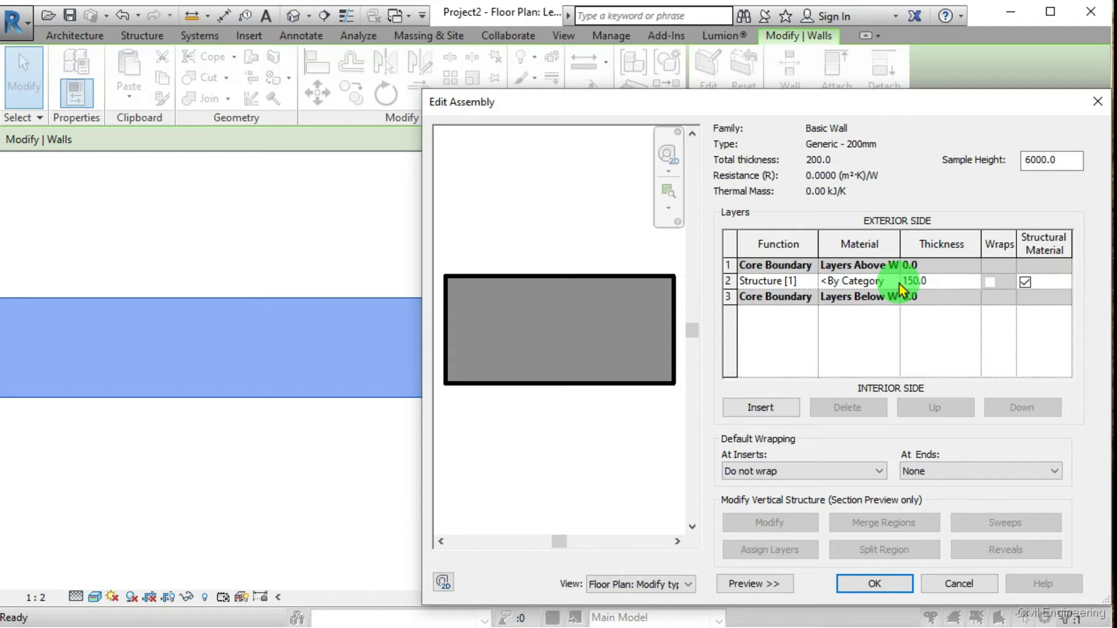
{"action": "type", "text": "150.0"}
{"action": "left_click", "coordinate": [801, 345]}
Insert a Finish 1 [4] layer and move it to the exterior side outside the core.
{"action": "left_click", "coordinate": [780, 411]}
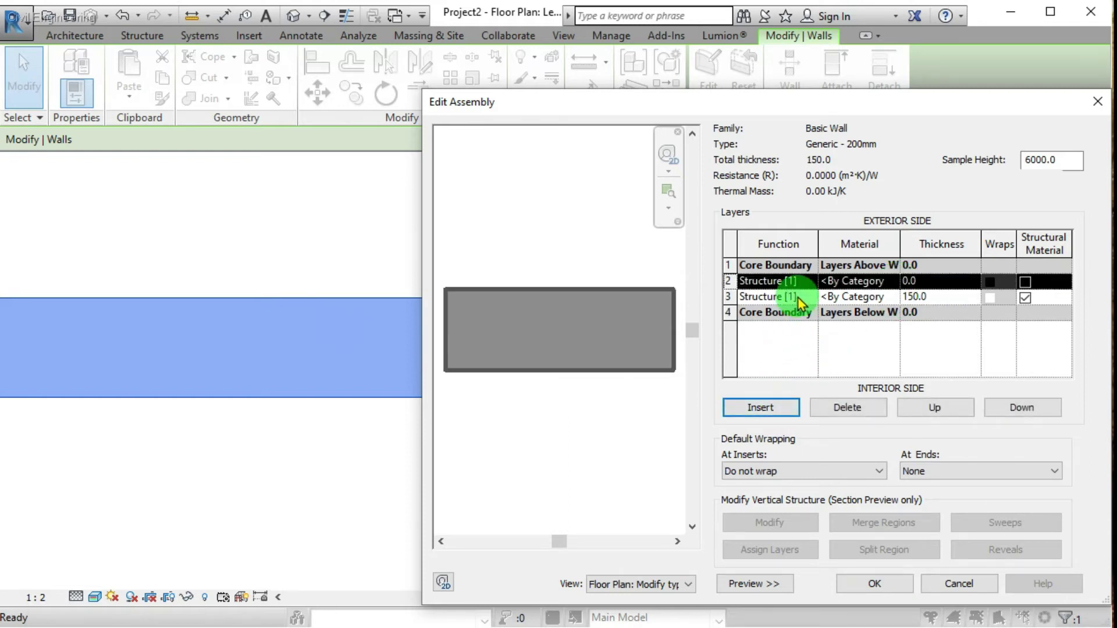
{"action": "left_click", "coordinate": [808, 282]}
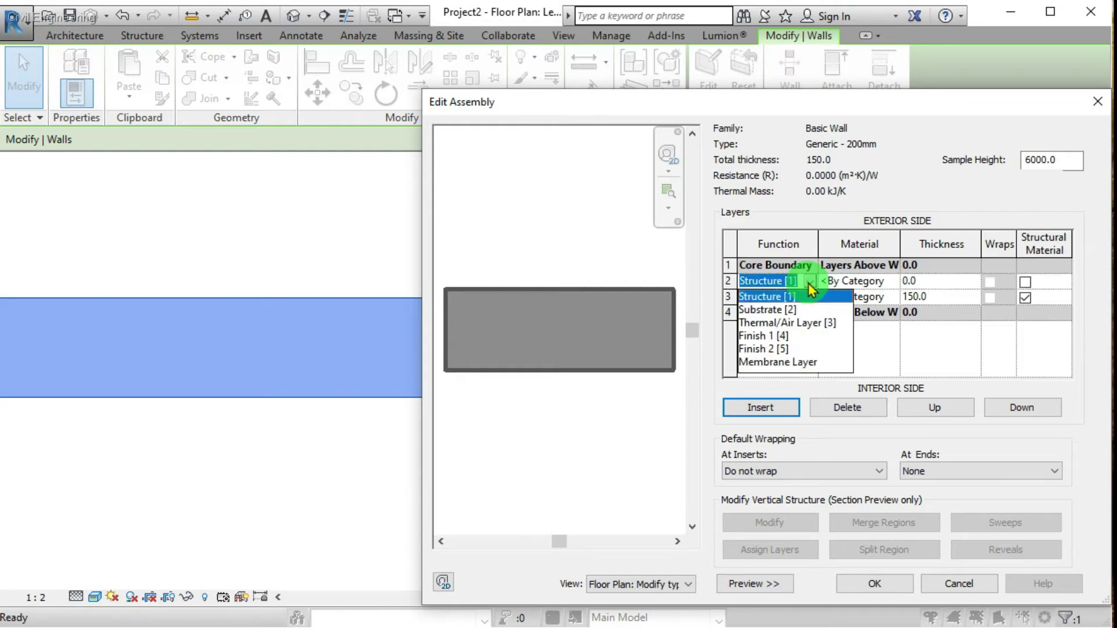
{"action": "left_click", "coordinate": [781, 334]}
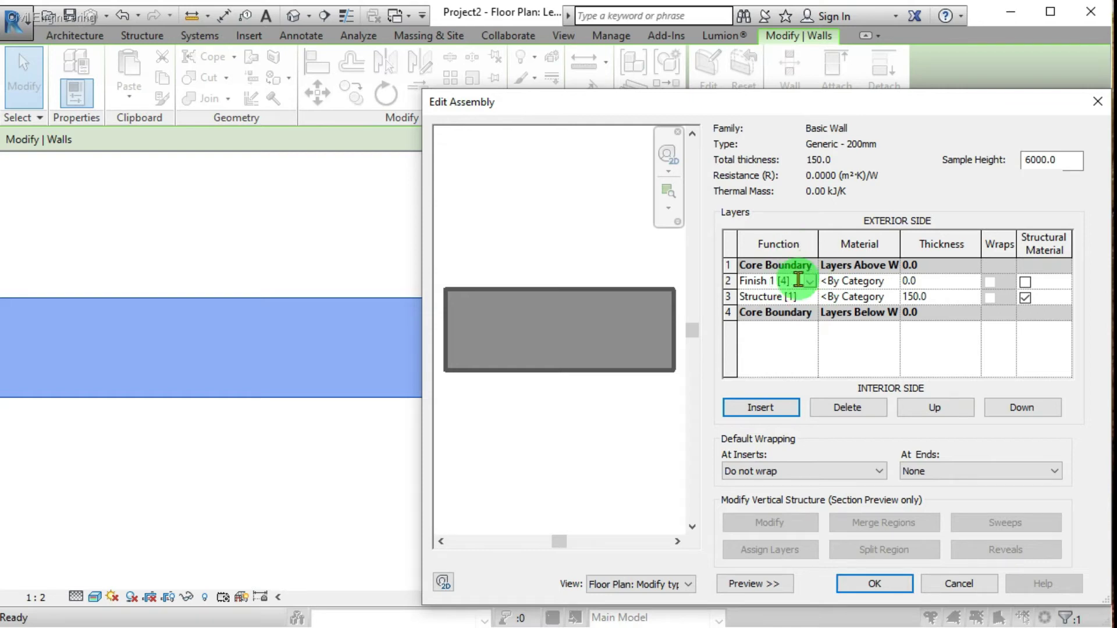
{"action": "left_click", "coordinate": [910, 409]}
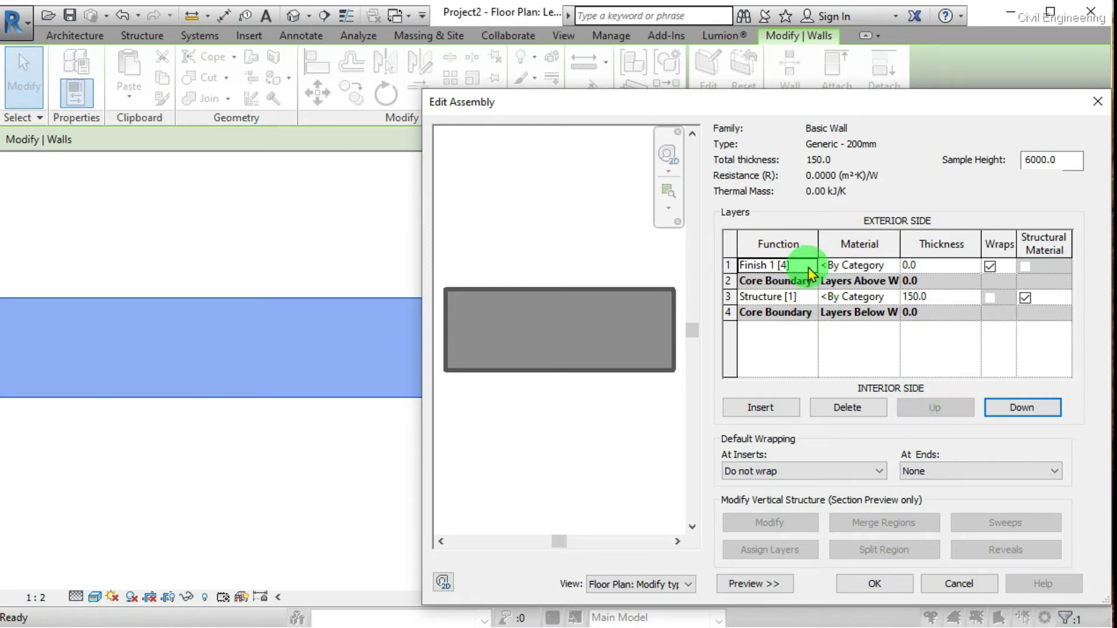
{"action": "left_click", "coordinate": [853, 263]}
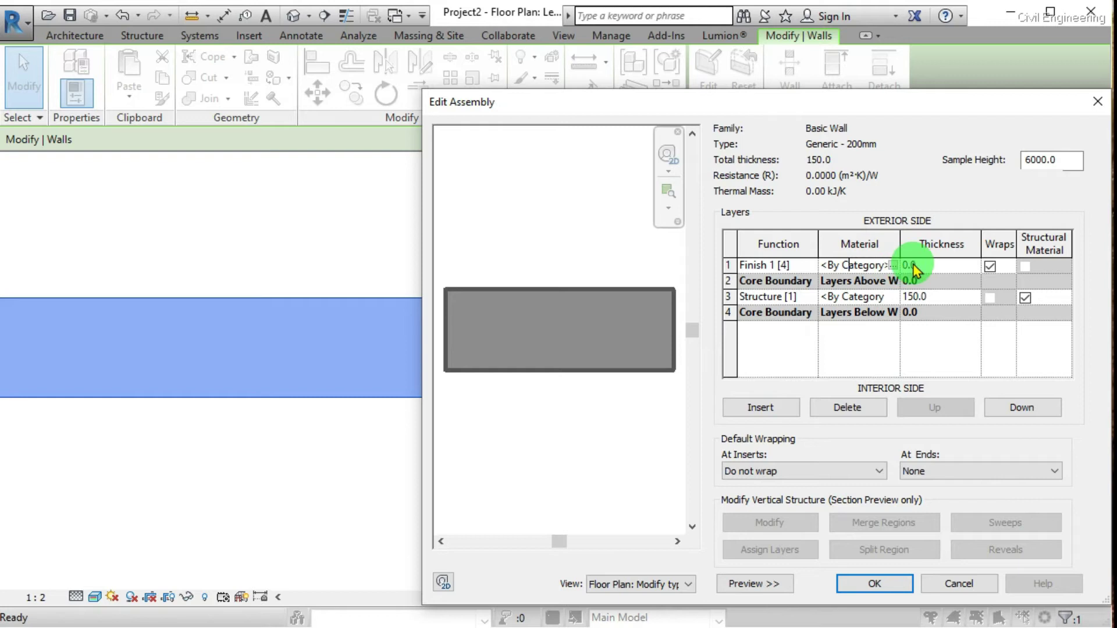
{"action": "left_click_drag", "start_coordinate": [928, 268], "coordinate": [899, 265]}
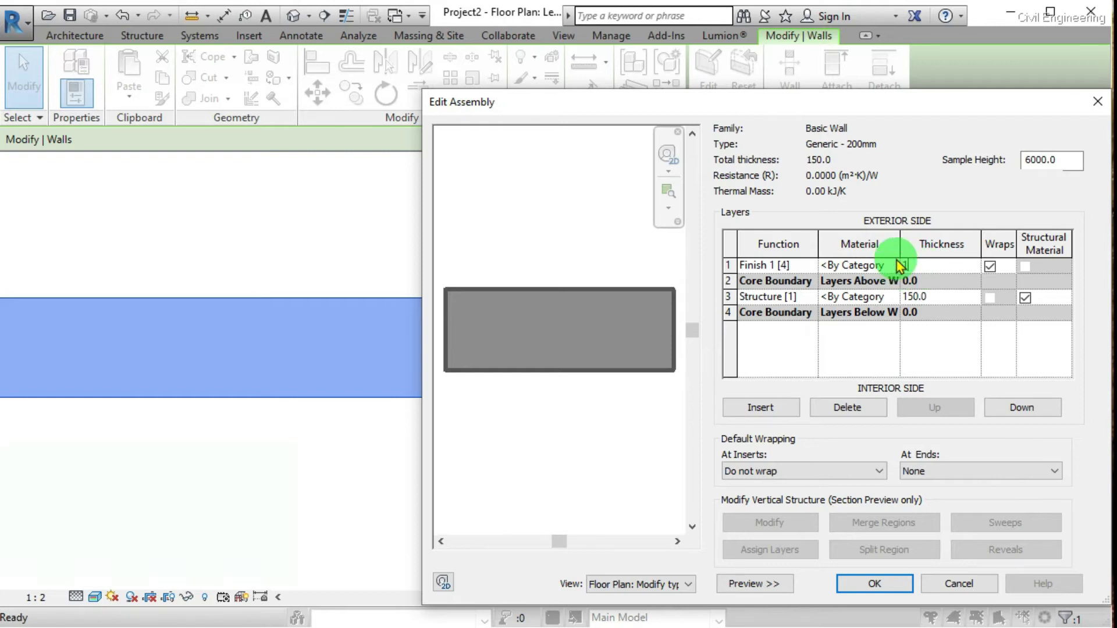
Give Finish 1 Concrete Masonry Units, then add a Finish 2 [5] layer below the core.
{"action": "left_click", "coordinate": [896, 265]}
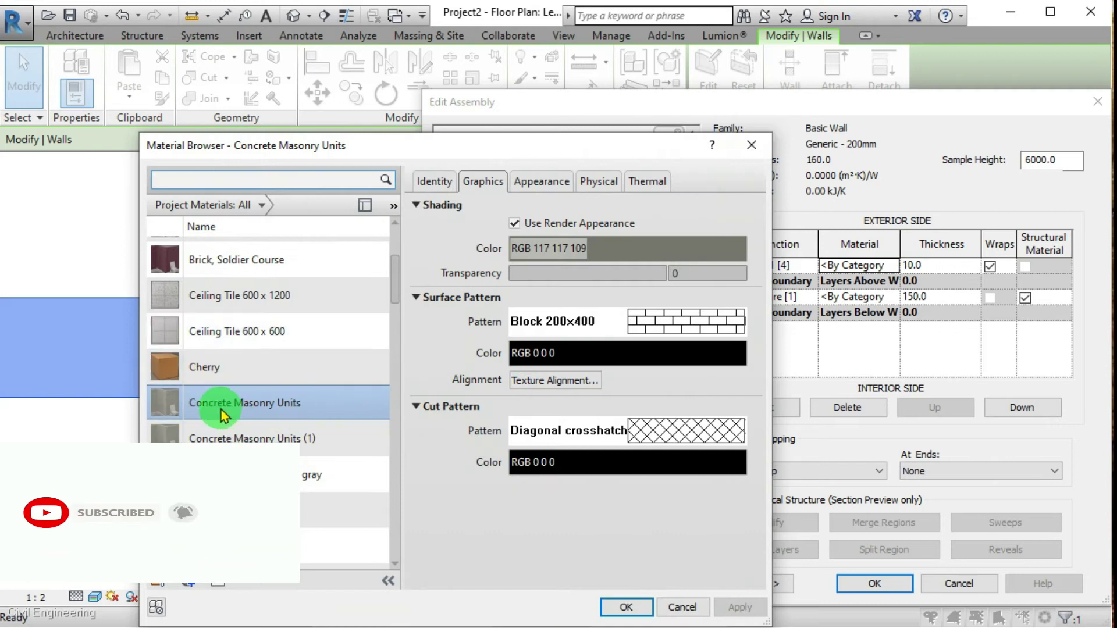
{"action": "double_click", "coordinate": [253, 407]}
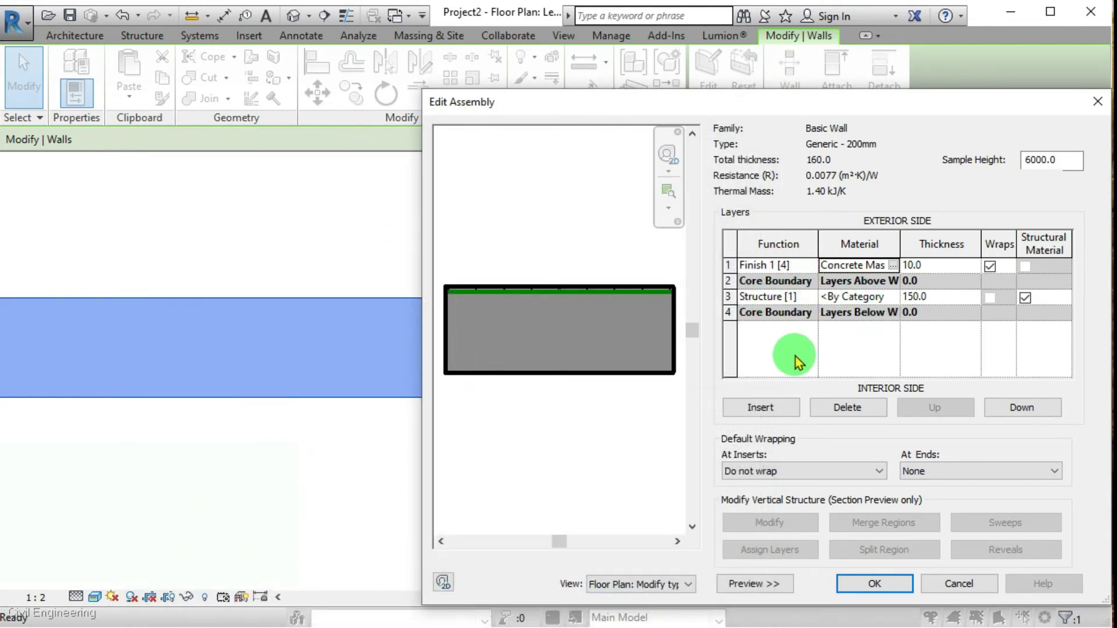
{"action": "left_click", "coordinate": [783, 405]}
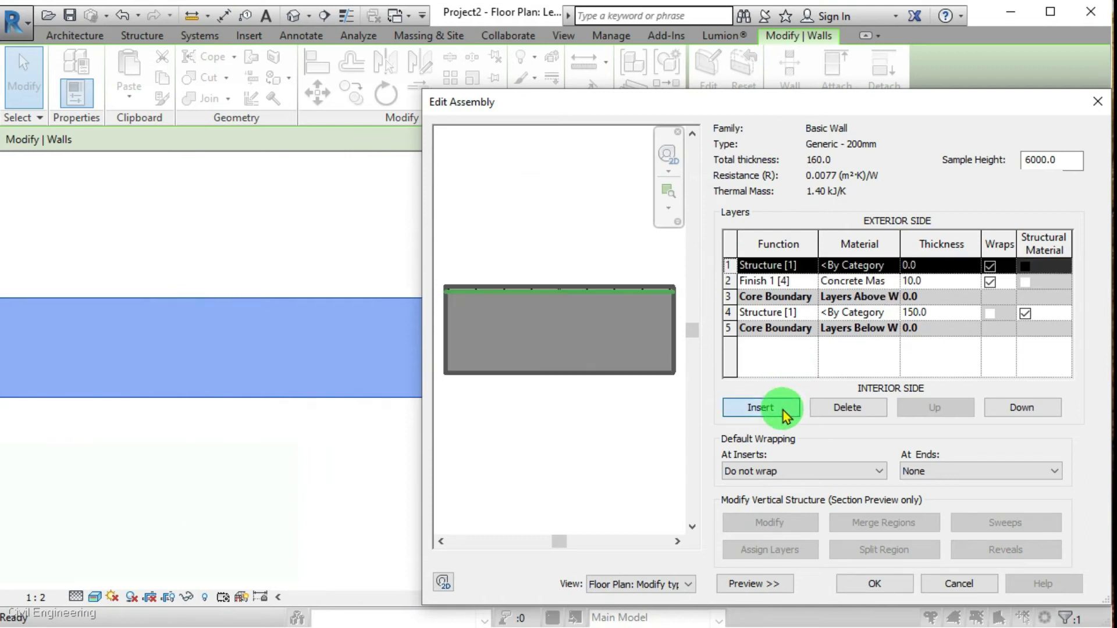
{"action": "left_click", "coordinate": [810, 268]}
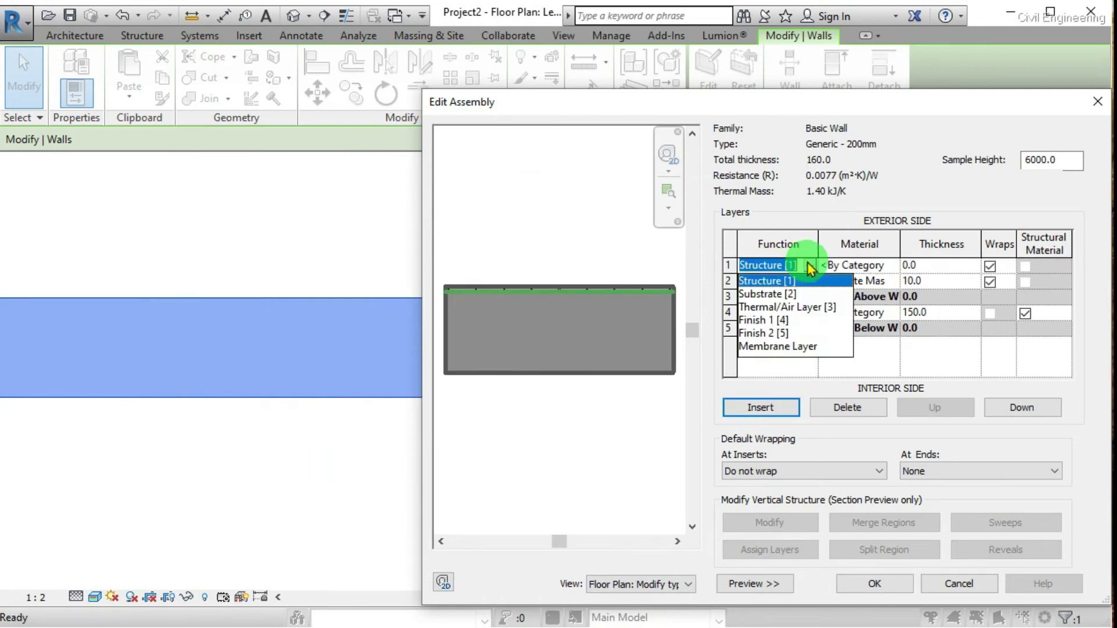
{"action": "left_click", "coordinate": [785, 341]}
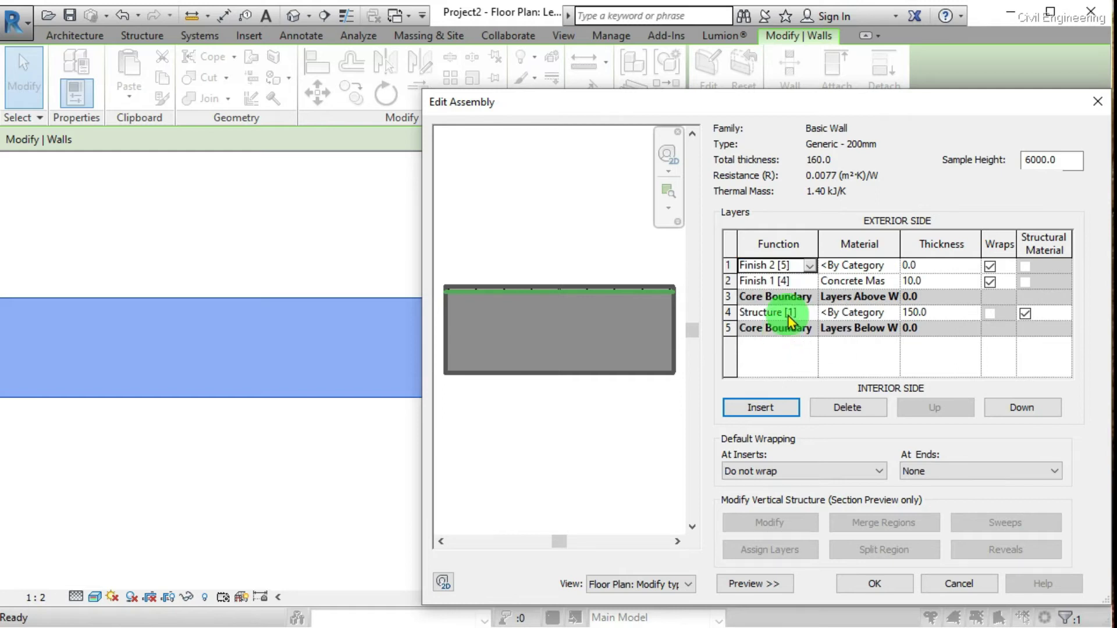
{"action": "left_click", "coordinate": [998, 409]}
{"action": "left_click", "coordinate": [998, 408]}
{"action": "left_click", "coordinate": [998, 409]}
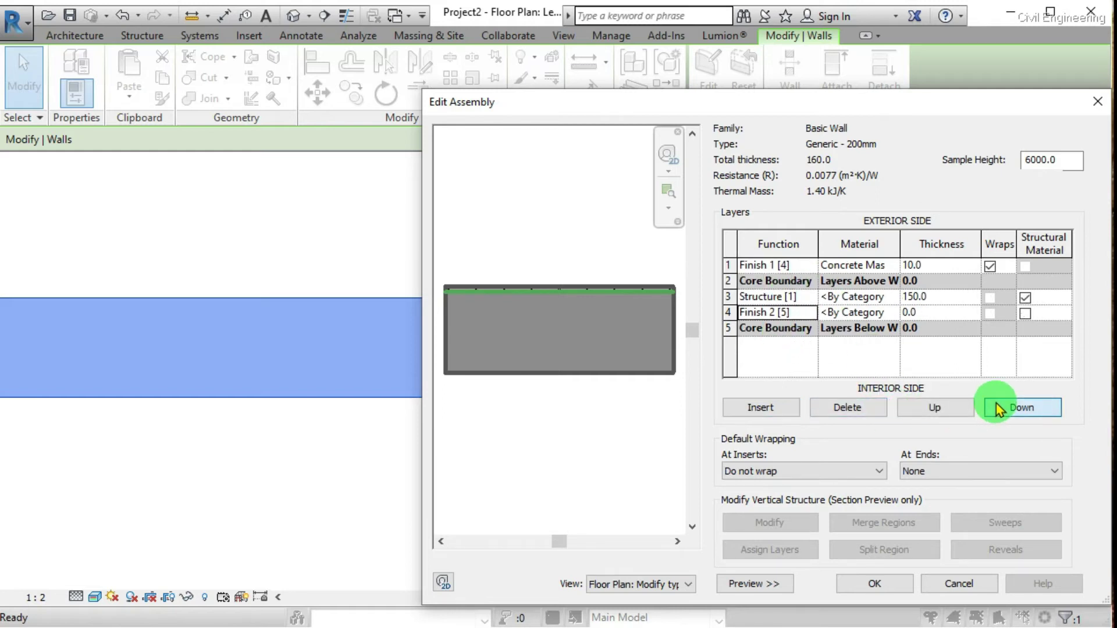
{"action": "left_click", "coordinate": [998, 409]}
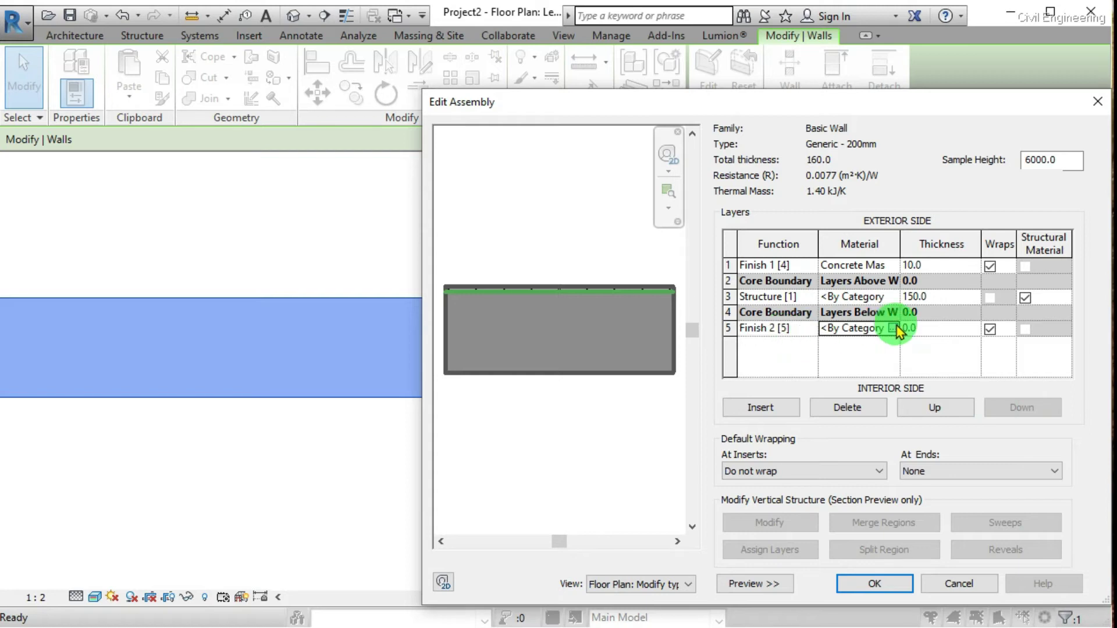
Give the interior Finish 2 layer Concrete Masonry Units at 10 mm thickness.
{"action": "left_click", "coordinate": [894, 327]}
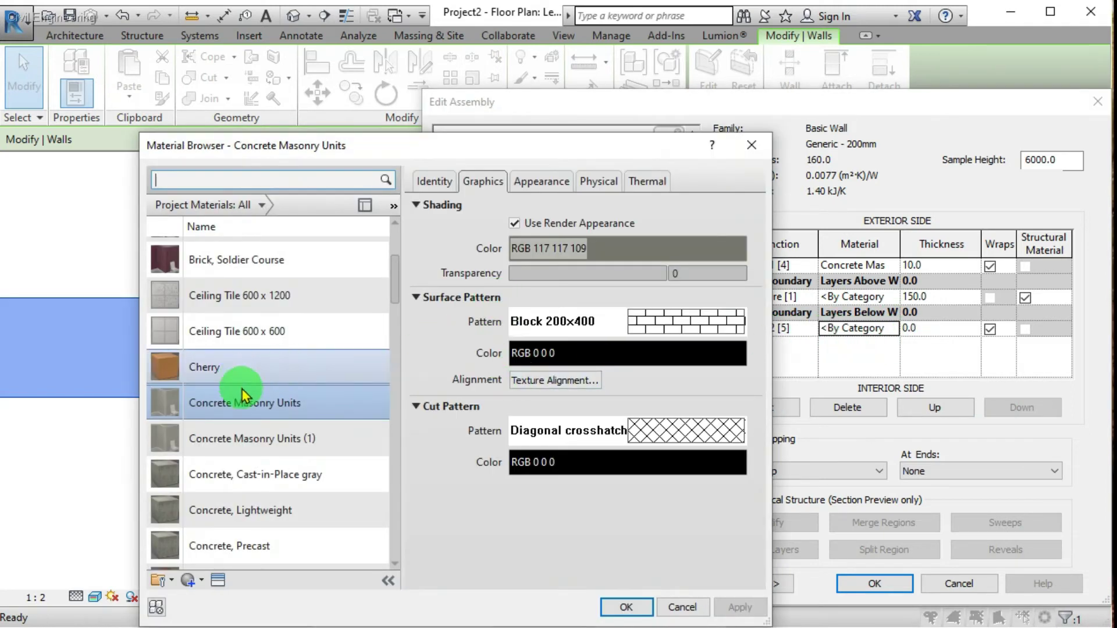
{"action": "double_click", "coordinate": [244, 402]}
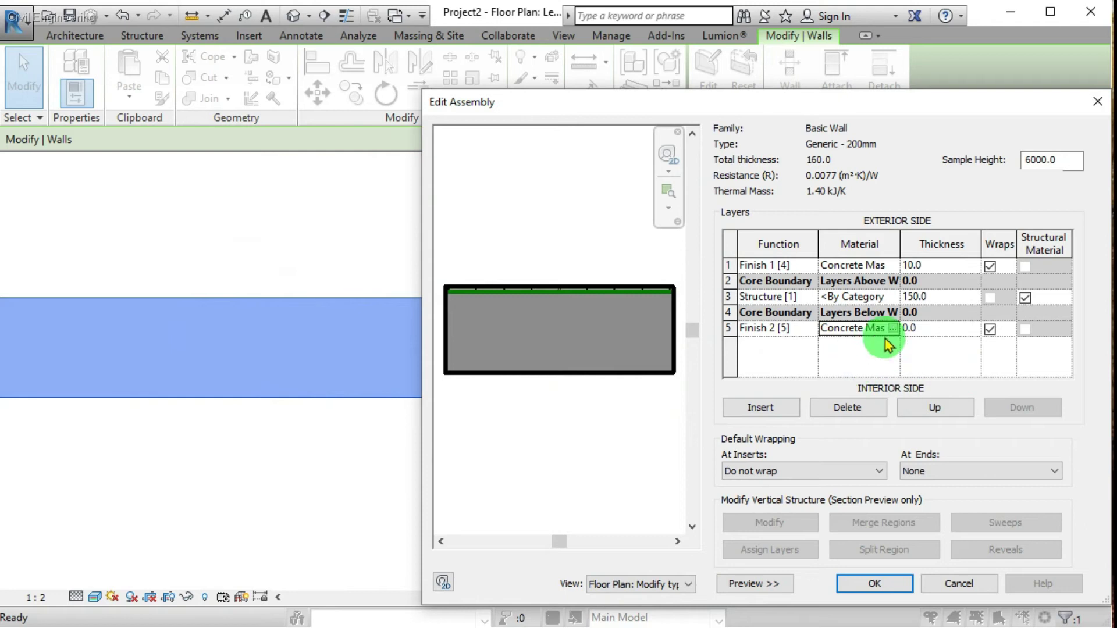
{"action": "left_click_drag", "start_coordinate": [924, 331], "coordinate": [894, 343]}
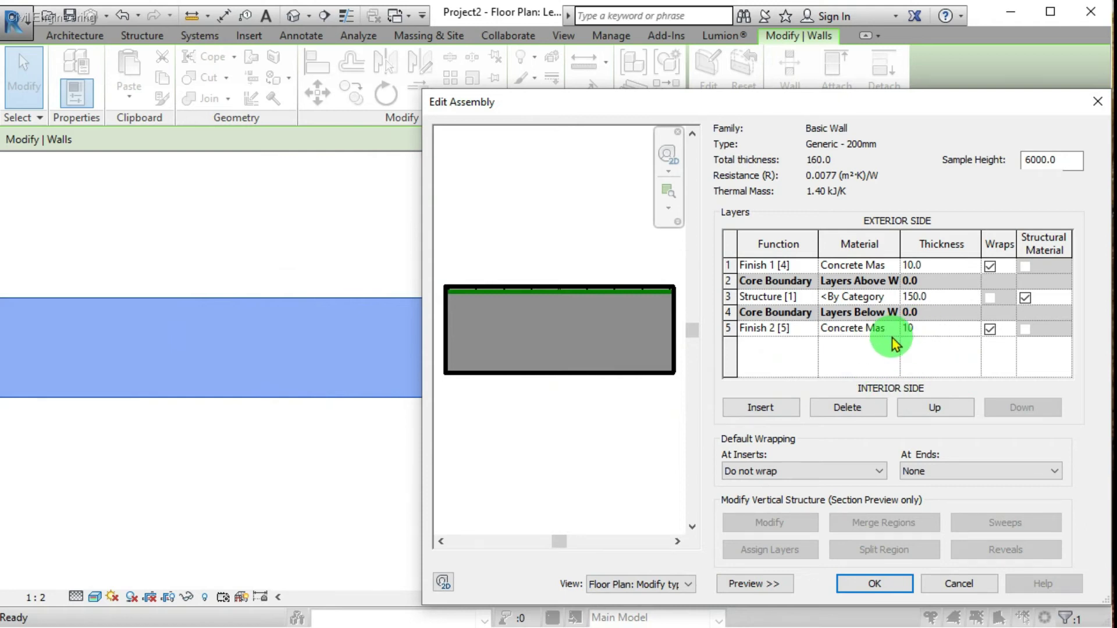
{"action": "left_click", "coordinate": [878, 362]}
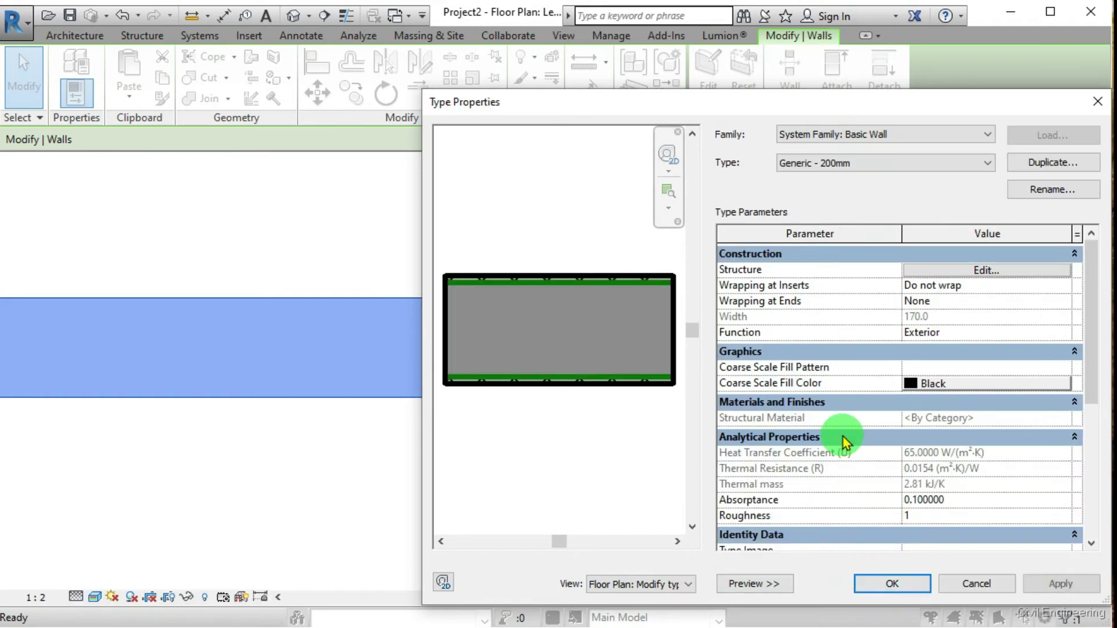
Apply the layer changes, then reselect the wall and reopen its Type Properties, now 170.0 wide.
{"action": "left_click", "coordinate": [1044, 586]}
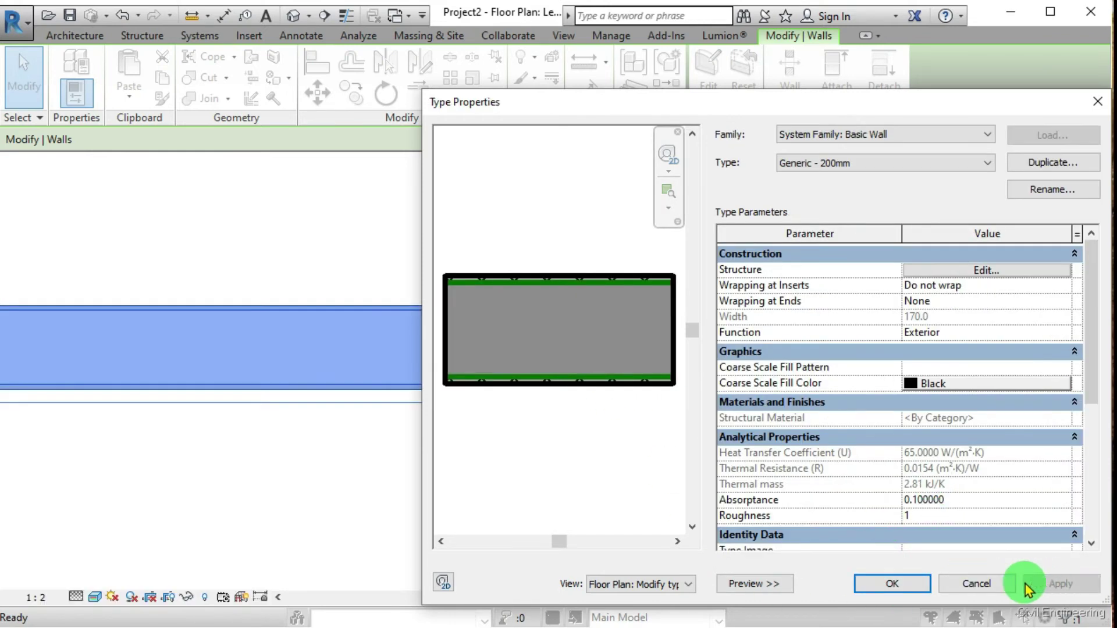
{"action": "left_click", "coordinate": [905, 585]}
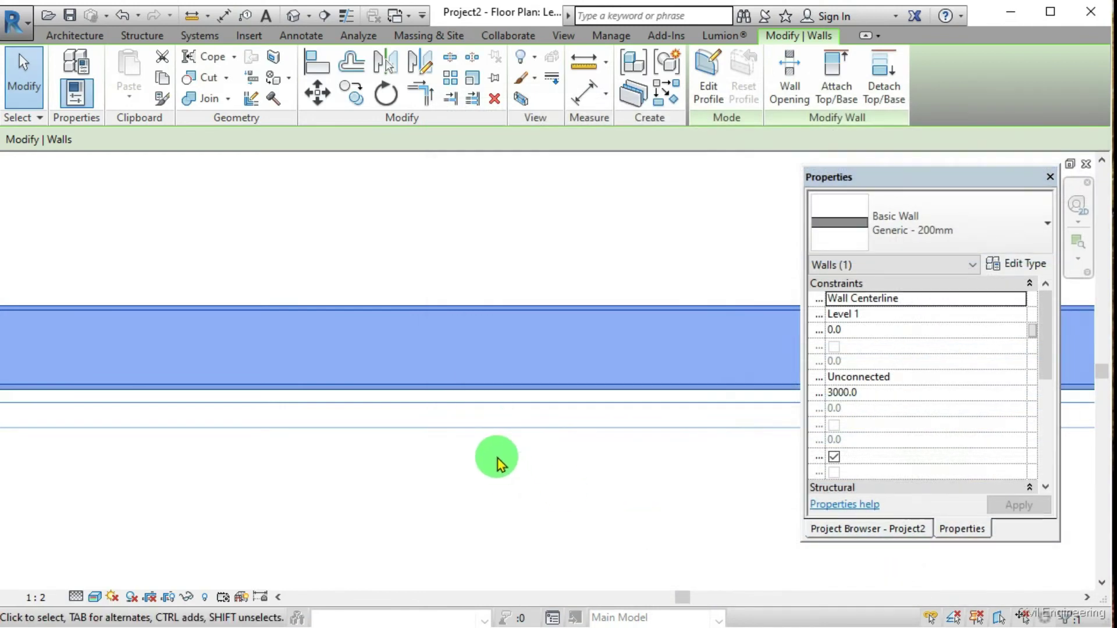
{"action": "left_click", "coordinate": [511, 262]}
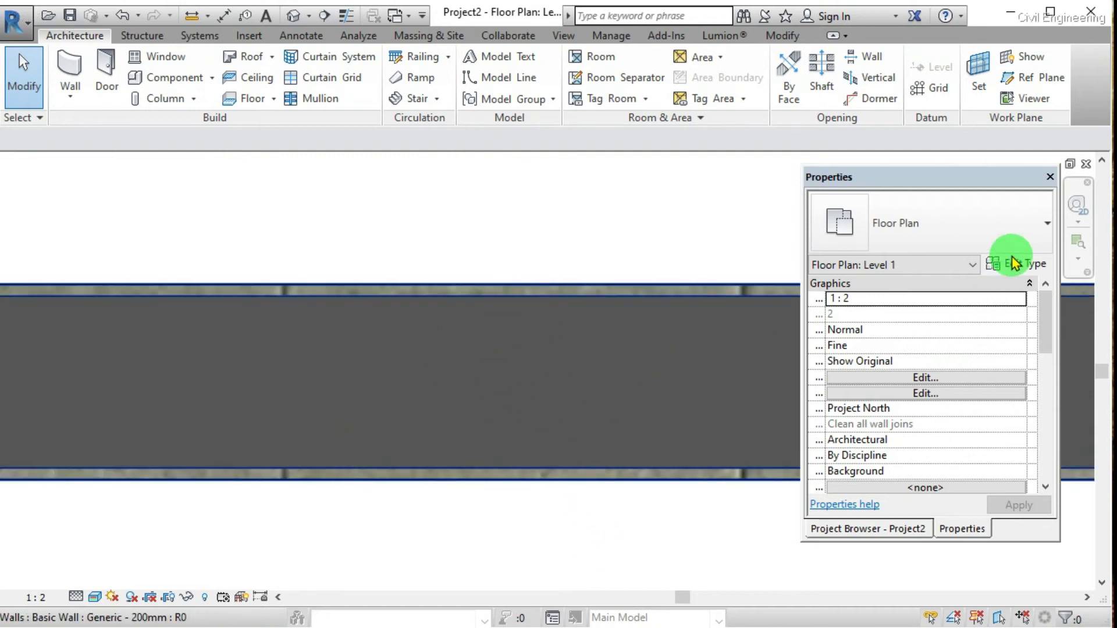
{"action": "left_click", "coordinate": [495, 314]}
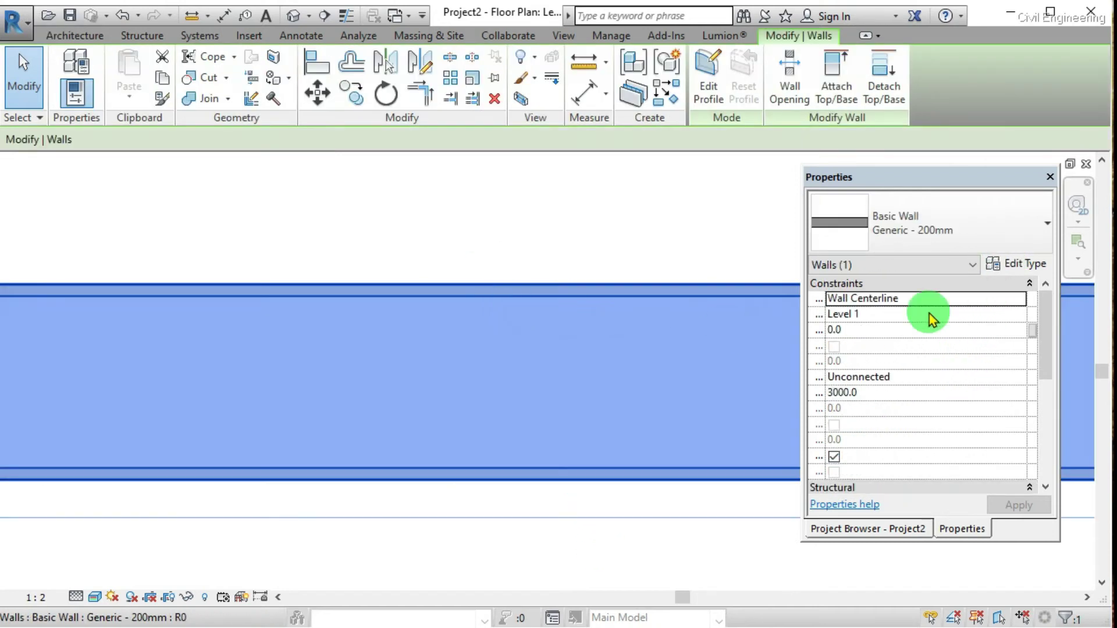
{"action": "left_click", "coordinate": [1006, 265]}
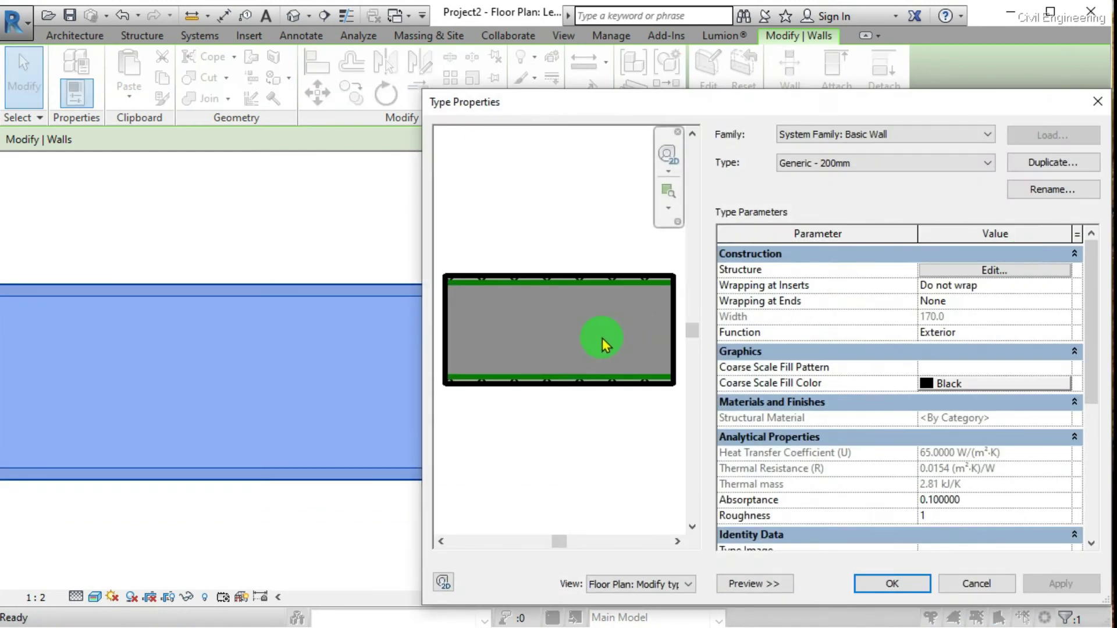
Set the 150 mm Structure layer's material to Brick, Common and apply it to Generic - 200mm.
{"action": "left_click", "coordinate": [966, 271]}
{"action": "left_click", "coordinate": [888, 298]}
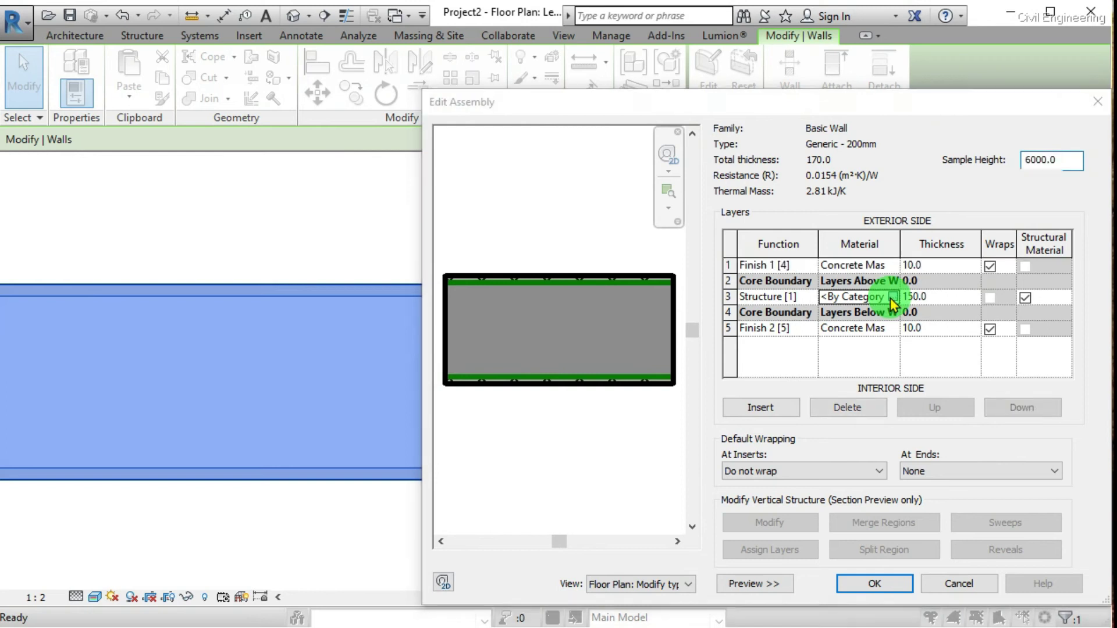
{"action": "left_click", "coordinate": [892, 297]}
{"action": "scroll", "coordinate": [235, 461], "scroll_direction": "up", "scroll_amount": 3}
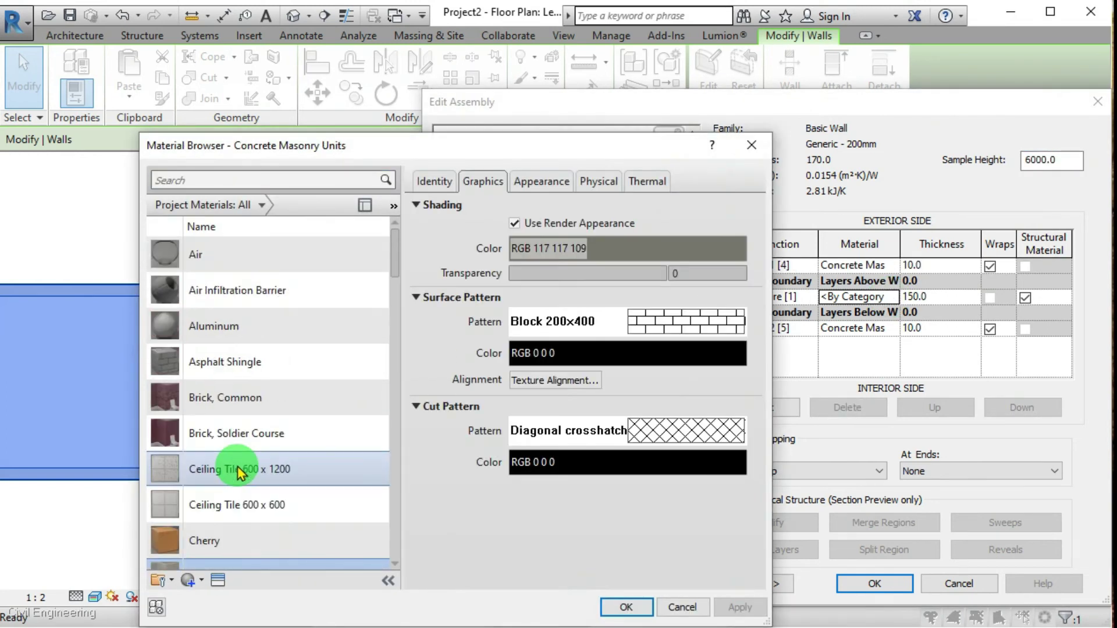
{"action": "double_click", "coordinate": [243, 396]}
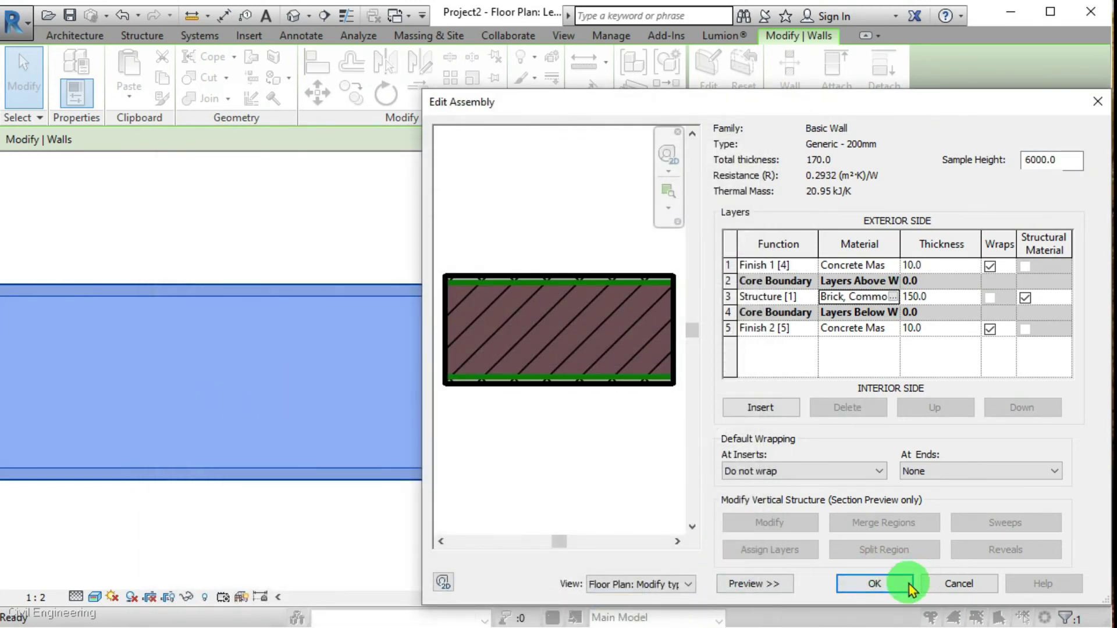
{"action": "left_click", "coordinate": [899, 584]}
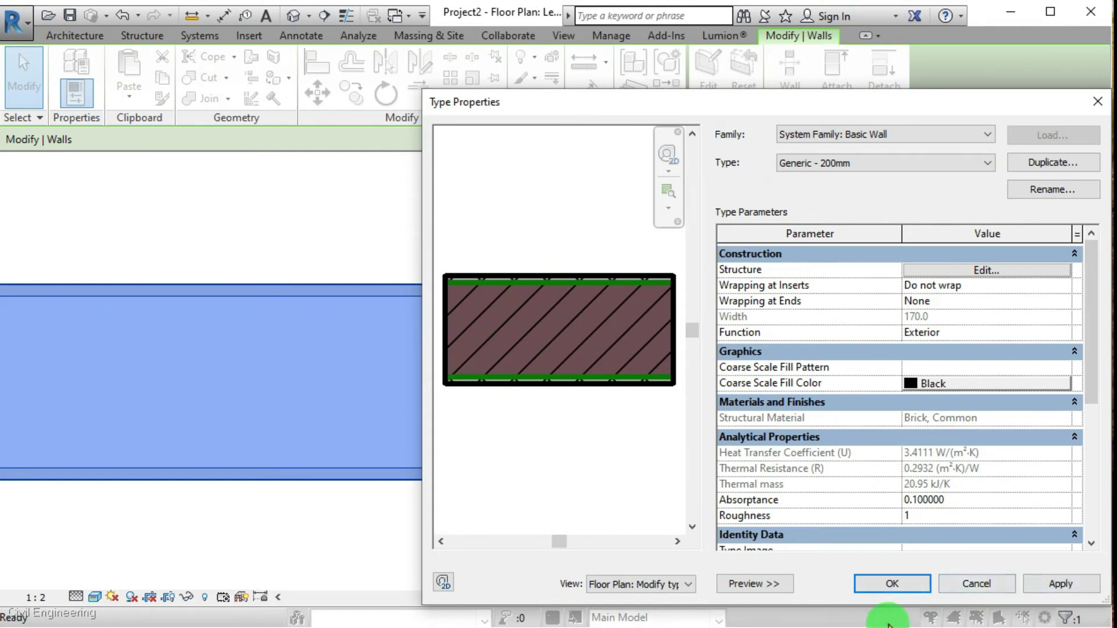
{"action": "left_click", "coordinate": [1041, 583]}
{"action": "left_click", "coordinate": [900, 582]}
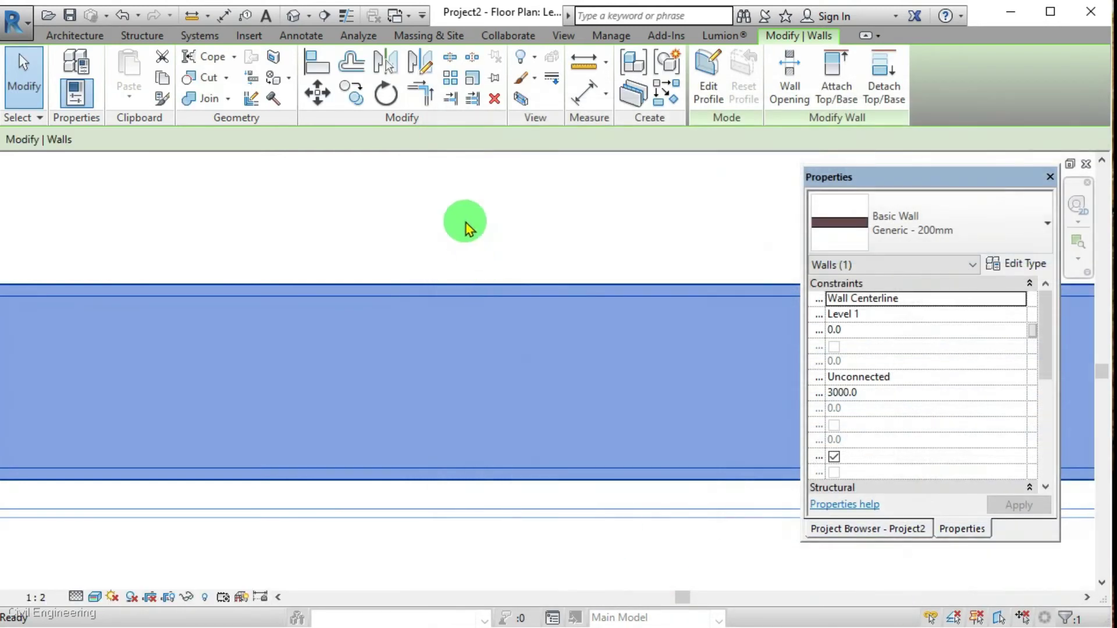
{"action": "left_click", "coordinate": [465, 217]}
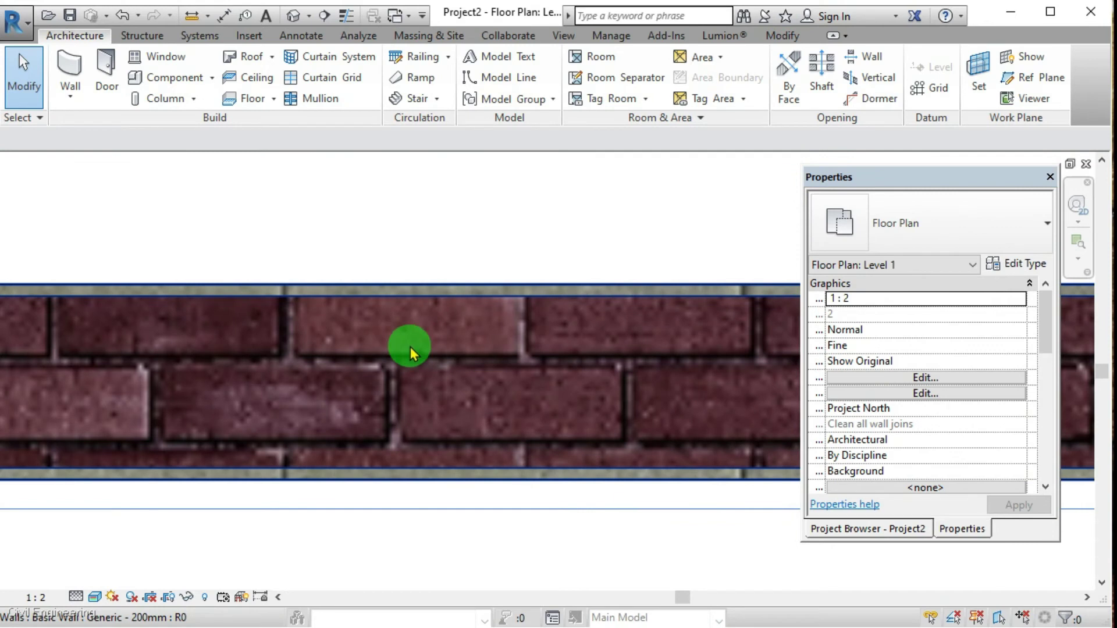
{"action": "scroll", "coordinate": [410, 352], "scroll_direction": "down", "scroll_amount": 2}
{"action": "scroll", "coordinate": [312, 344], "scroll_direction": "up", "scroll_amount": 5}
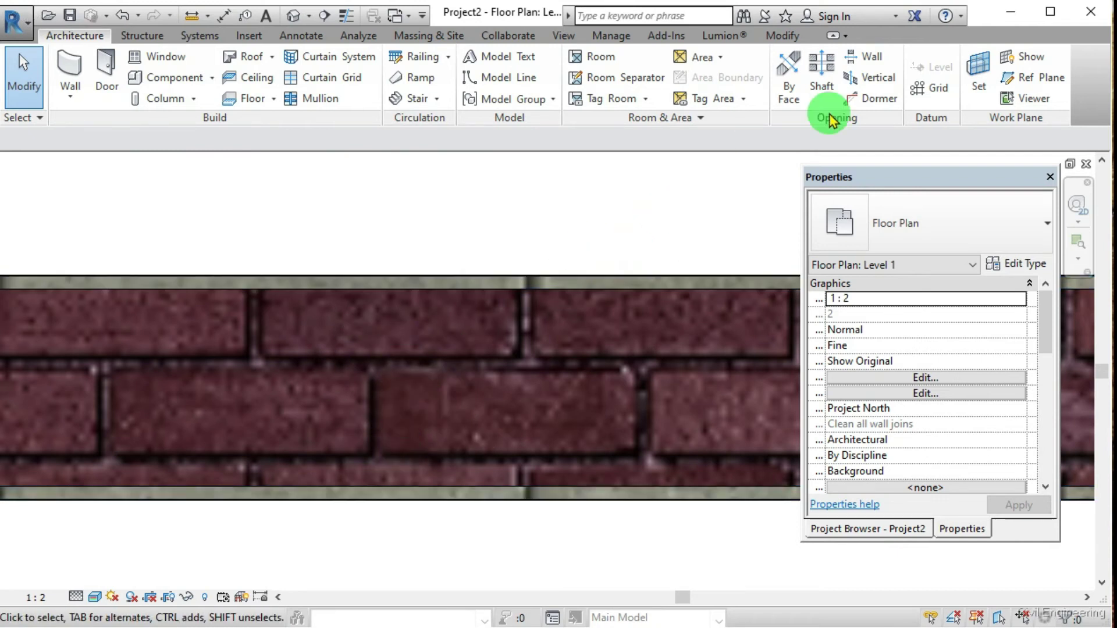
{"action": "scroll", "coordinate": [309, 313], "scroll_direction": "down", "scroll_amount": 8}
{"action": "scroll", "coordinate": [349, 317], "scroll_direction": "down", "scroll_amount": 3}
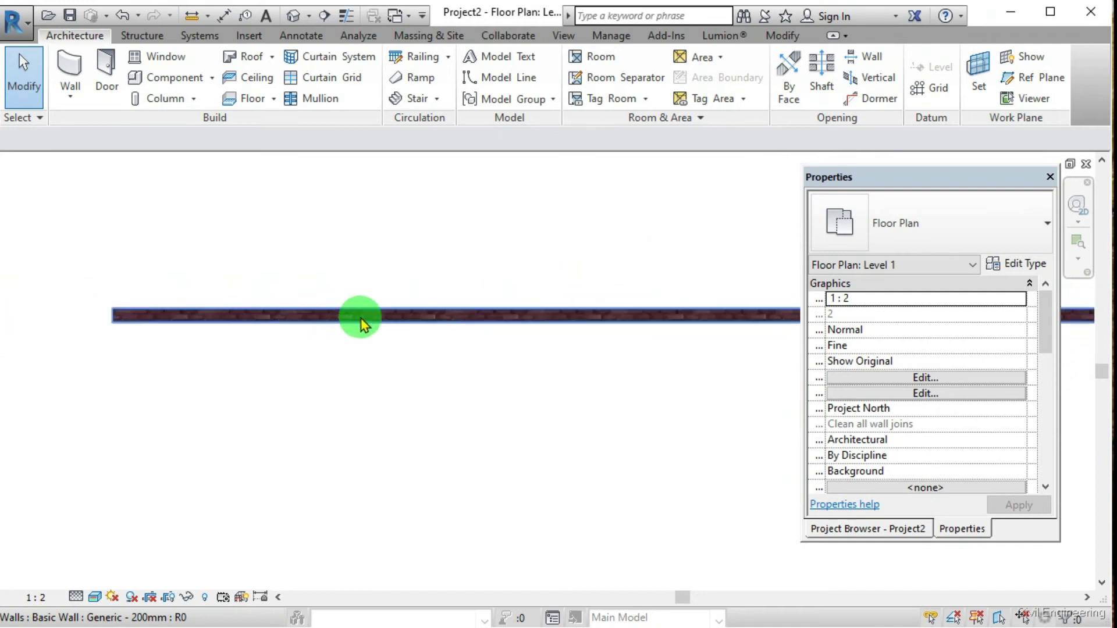
{"action": "scroll", "coordinate": [247, 314], "scroll_direction": "up", "scroll_amount": 6}
{"action": "scroll", "coordinate": [248, 317], "scroll_direction": "up", "scroll_amount": 3}
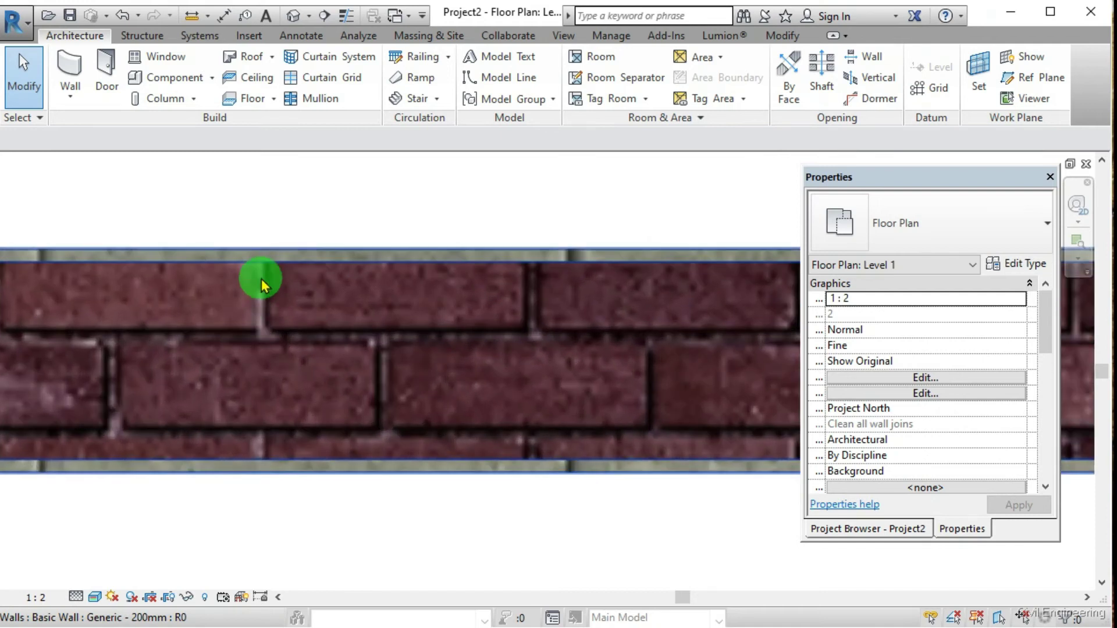
Reopen the wall's layer assembly and make the exterior finish Gypsum Wall Board.
{"action": "left_click", "coordinate": [307, 252]}
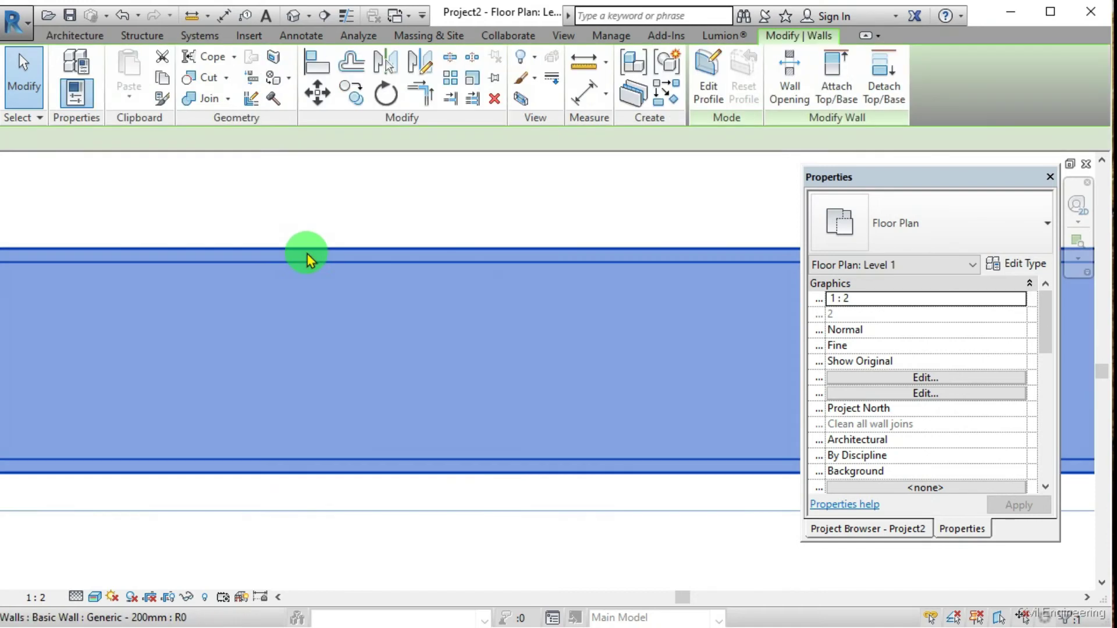
{"action": "left_click", "coordinate": [1039, 264]}
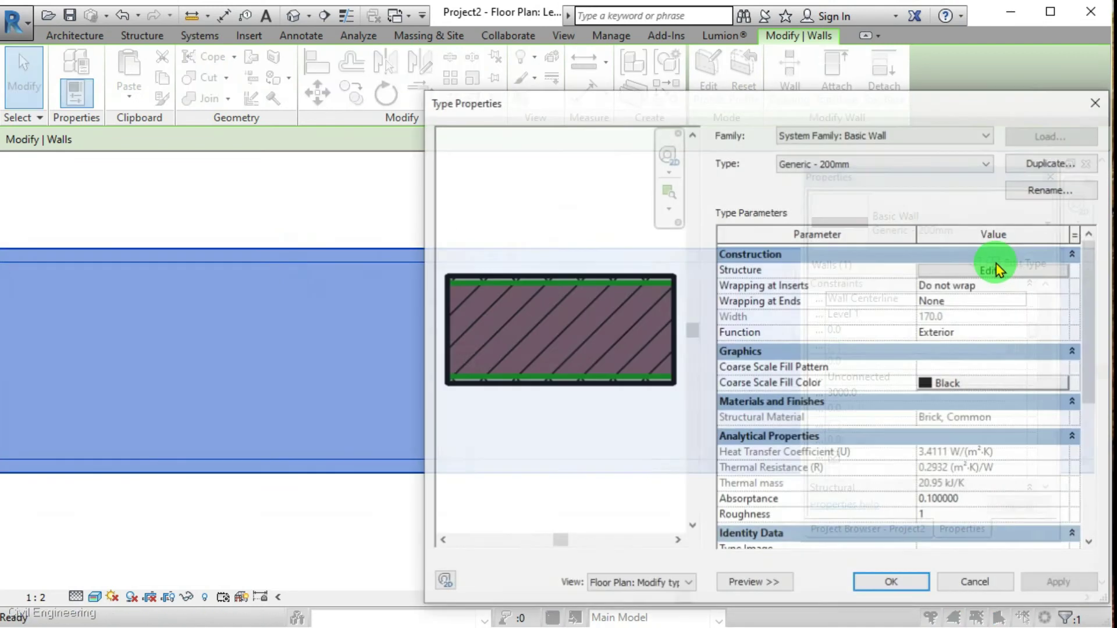
{"action": "left_click", "coordinate": [955, 267]}
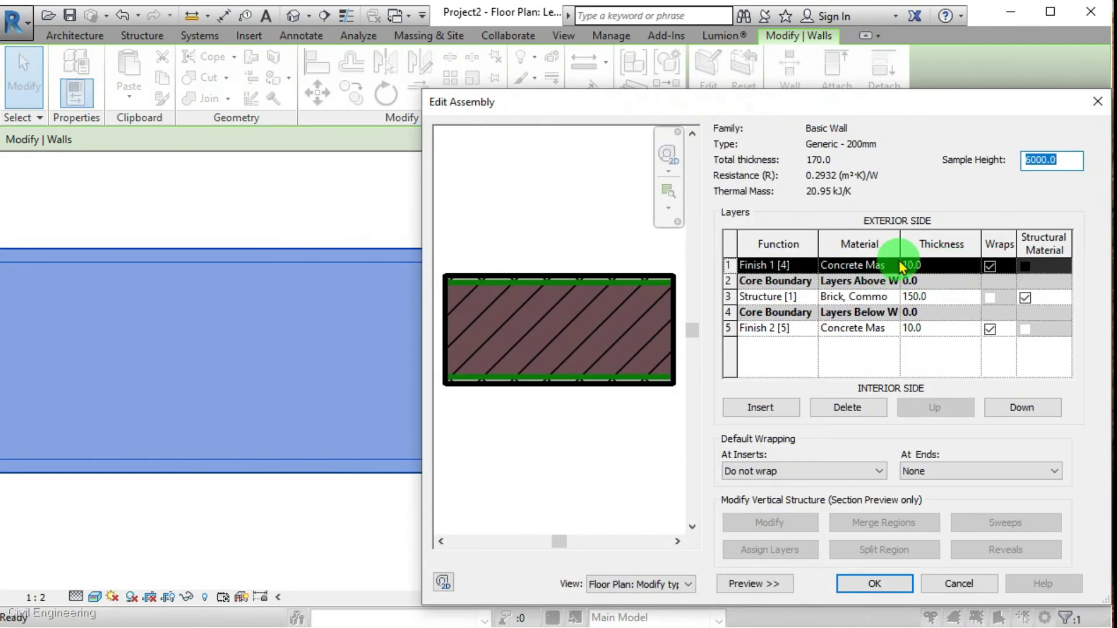
{"action": "left_click", "coordinate": [899, 266]}
{"action": "left_click", "coordinate": [894, 265]}
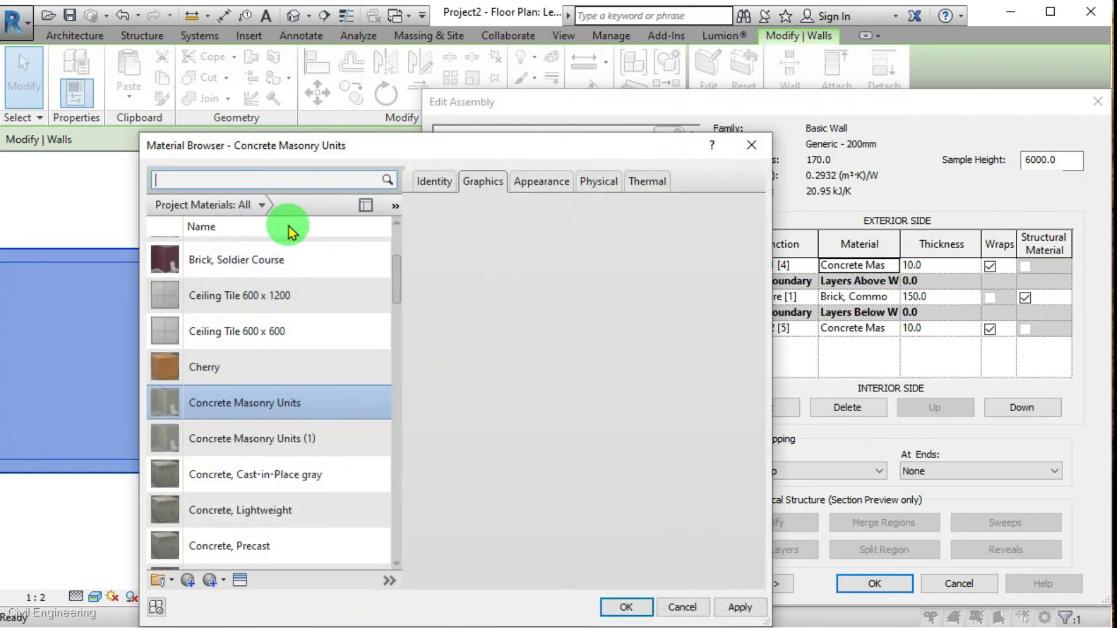
{"action": "scroll", "coordinate": [245, 424], "scroll_direction": "down", "scroll_amount": 3}
{"action": "scroll", "coordinate": [254, 445], "scroll_direction": "down", "scroll_amount": 4}
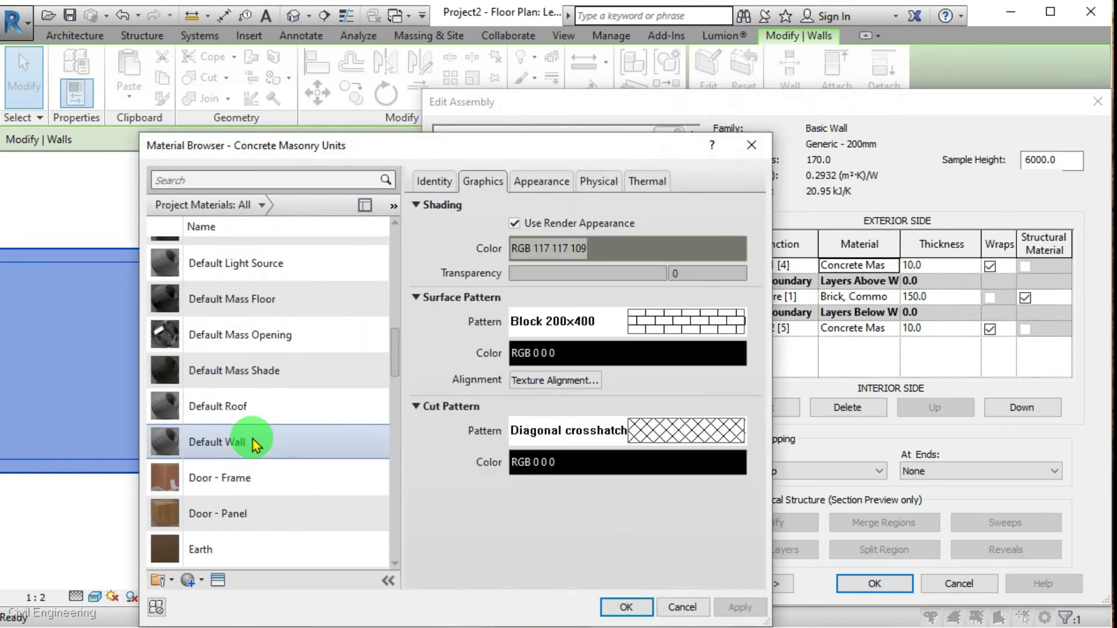
{"action": "scroll", "coordinate": [251, 438], "scroll_direction": "up", "scroll_amount": 2}
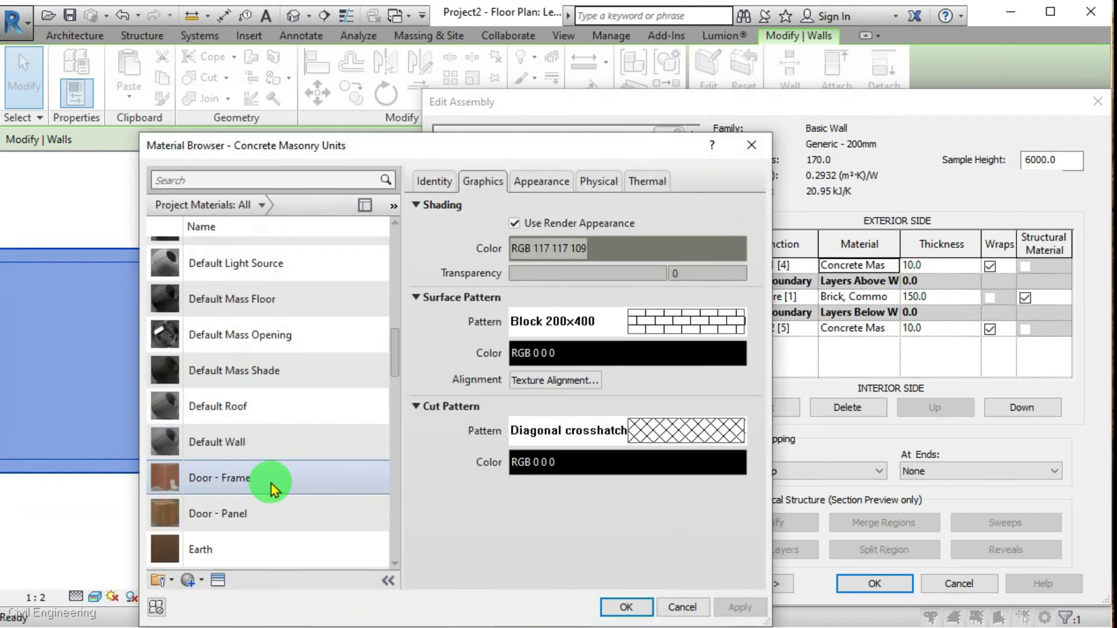
{"action": "scroll", "coordinate": [271, 484], "scroll_direction": "down", "scroll_amount": 7}
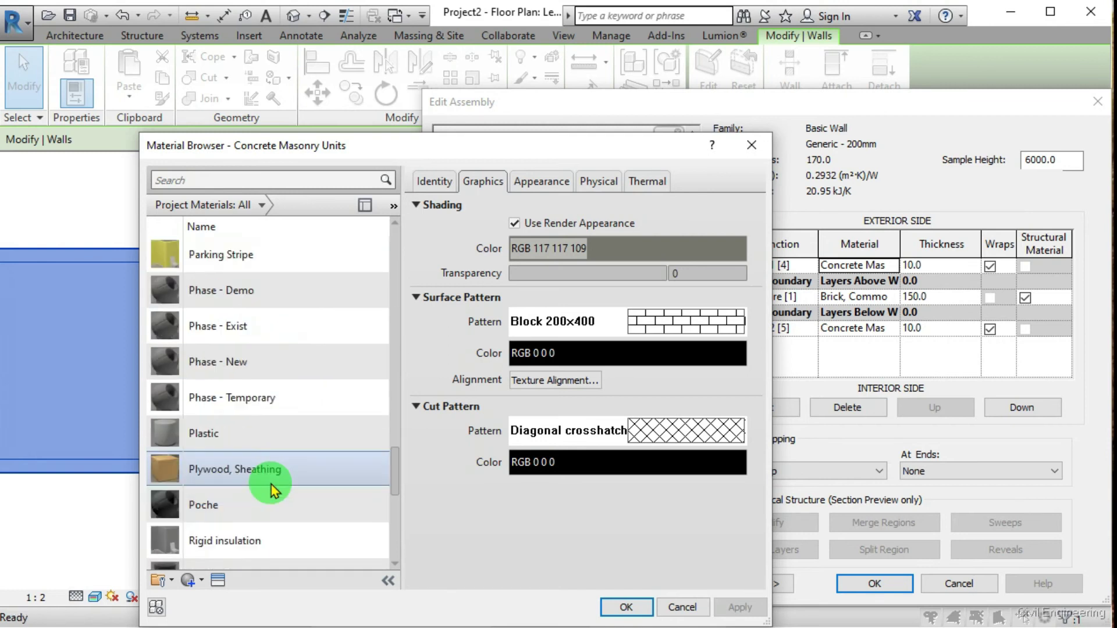
{"action": "scroll", "coordinate": [271, 483], "scroll_direction": "down", "scroll_amount": 8}
{"action": "scroll", "coordinate": [271, 488], "scroll_direction": "up", "scroll_amount": 15}
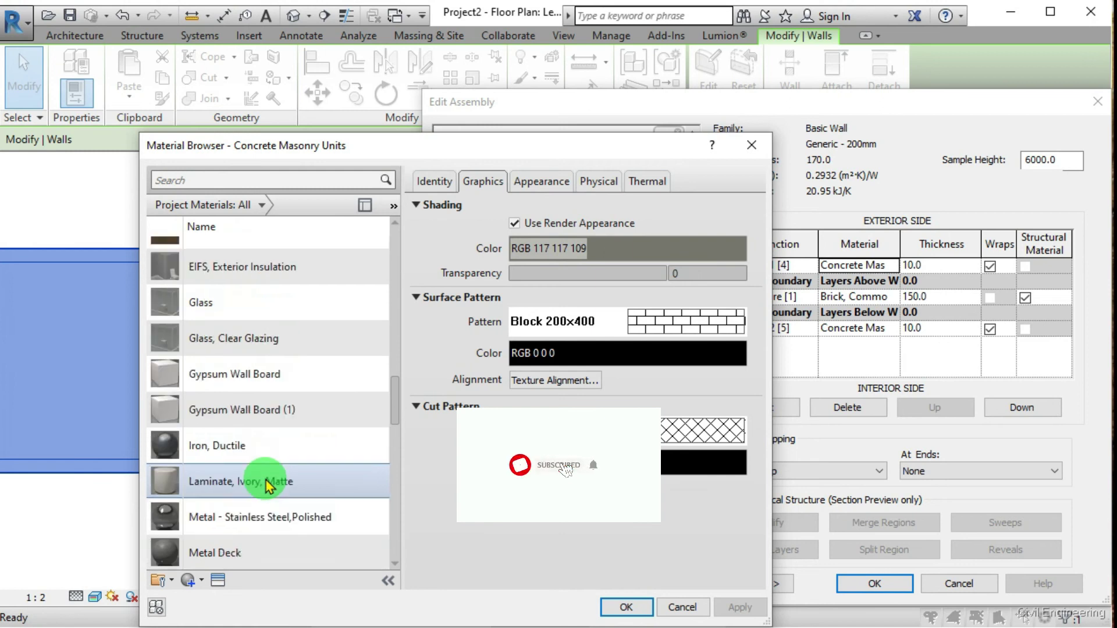
{"action": "scroll", "coordinate": [267, 484], "scroll_direction": "up", "scroll_amount": 3}
{"action": "double_click", "coordinate": [211, 478]}
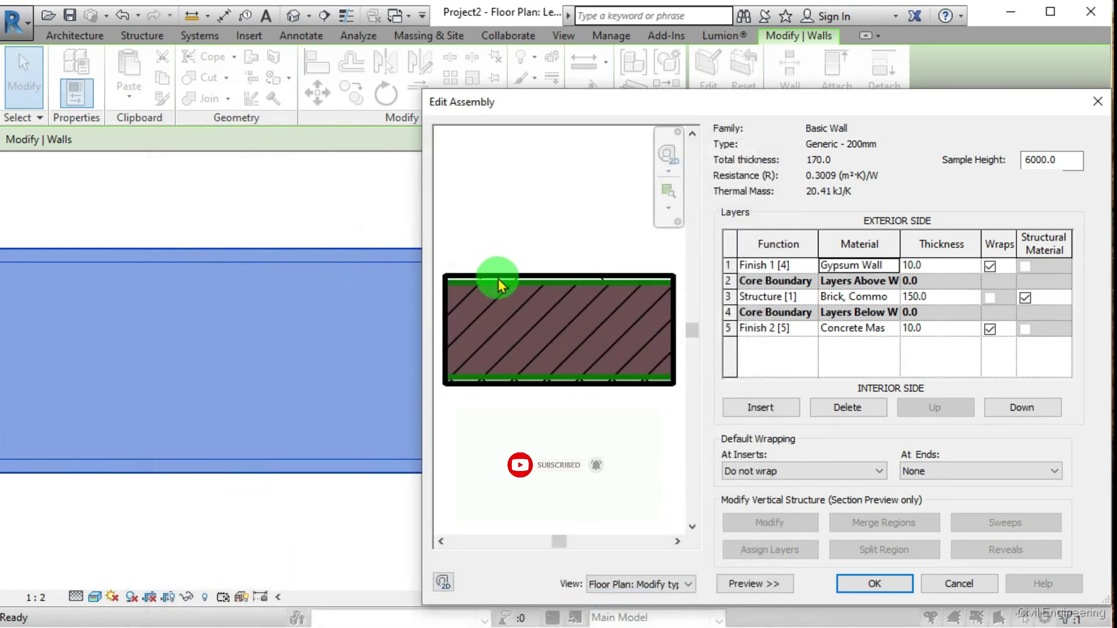
Make the interior finish Gypsum Wall Board and confirm the updated wall type.
{"action": "left_click", "coordinate": [855, 328]}
{"action": "left_click", "coordinate": [892, 329]}
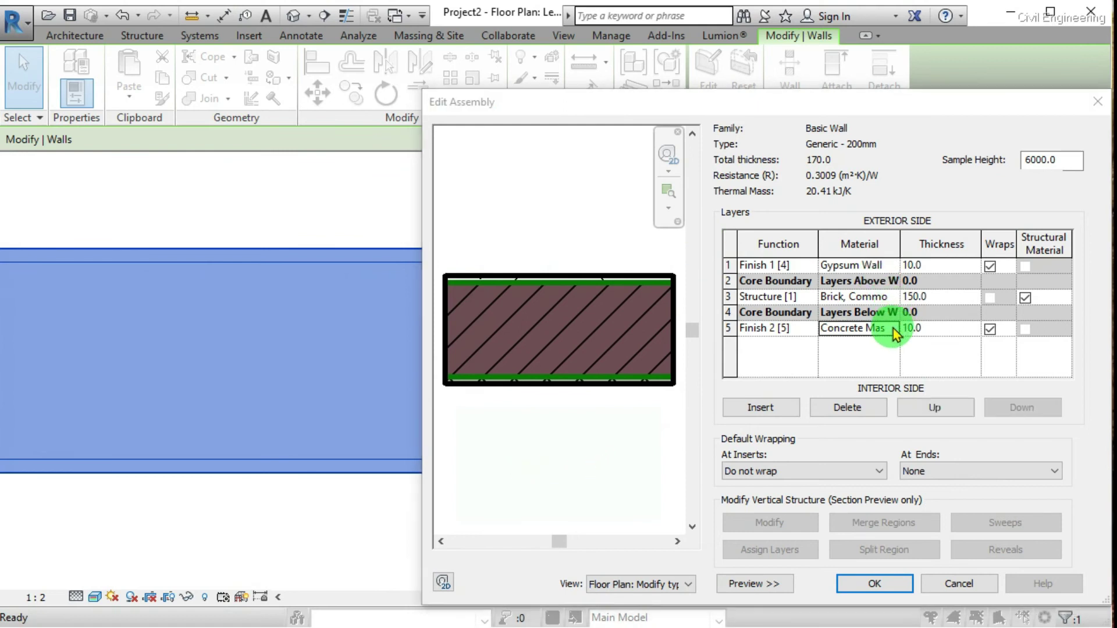
{"action": "scroll", "coordinate": [279, 445], "scroll_direction": "down", "scroll_amount": 4}
{"action": "scroll", "coordinate": [283, 448], "scroll_direction": "down", "scroll_amount": 6}
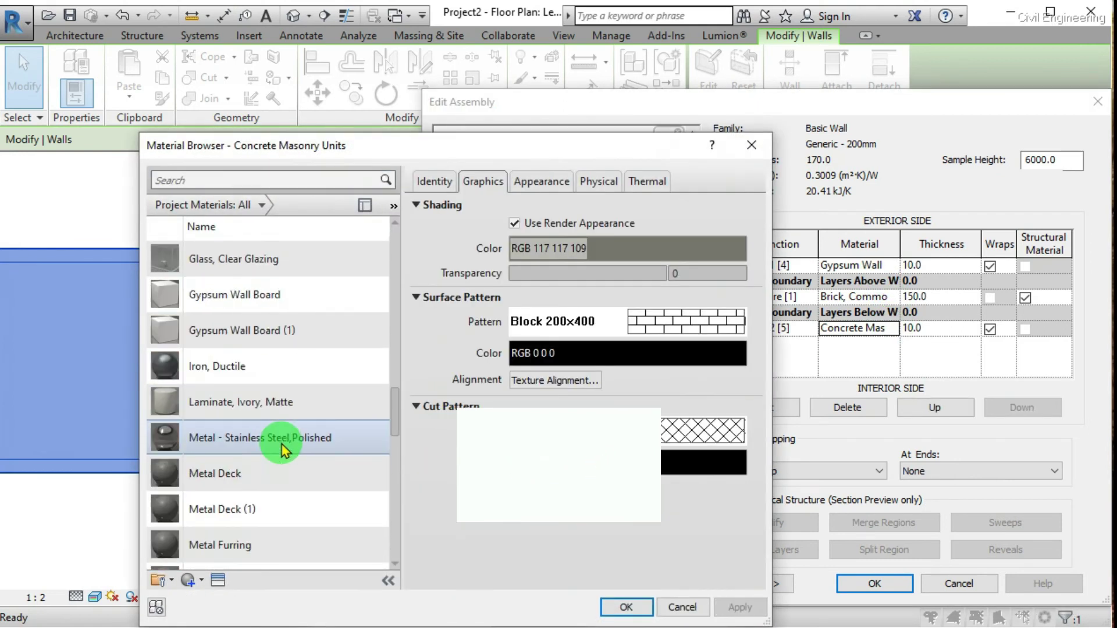
{"action": "scroll", "coordinate": [283, 447], "scroll_direction": "up", "scroll_amount": 3}
{"action": "scroll", "coordinate": [283, 448], "scroll_direction": "up", "scroll_amount": 2}
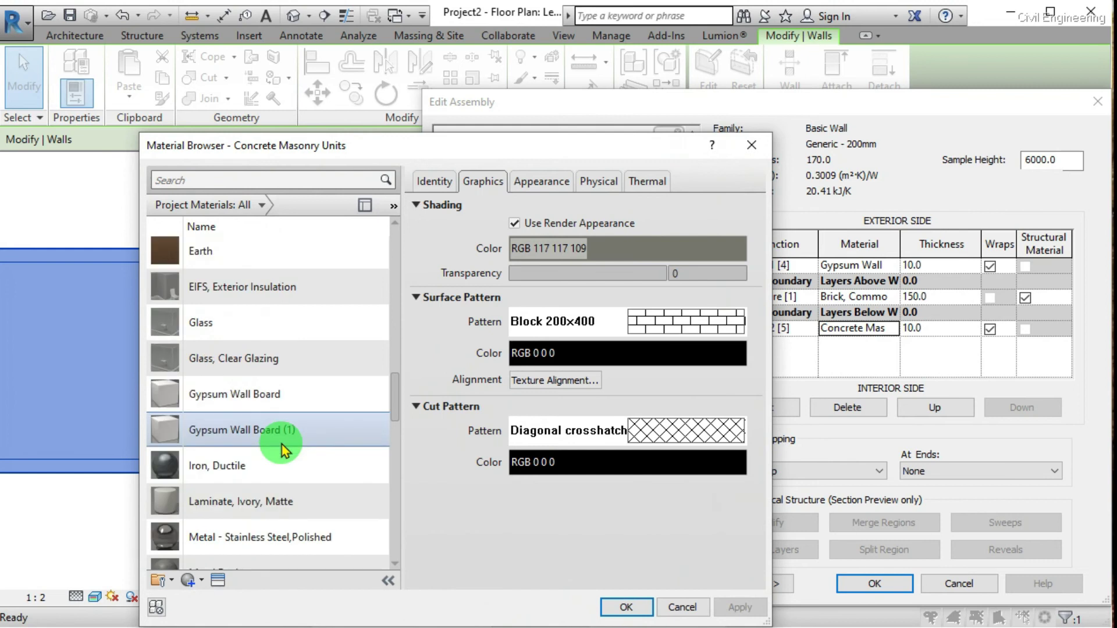
{"action": "double_click", "coordinate": [239, 393]}
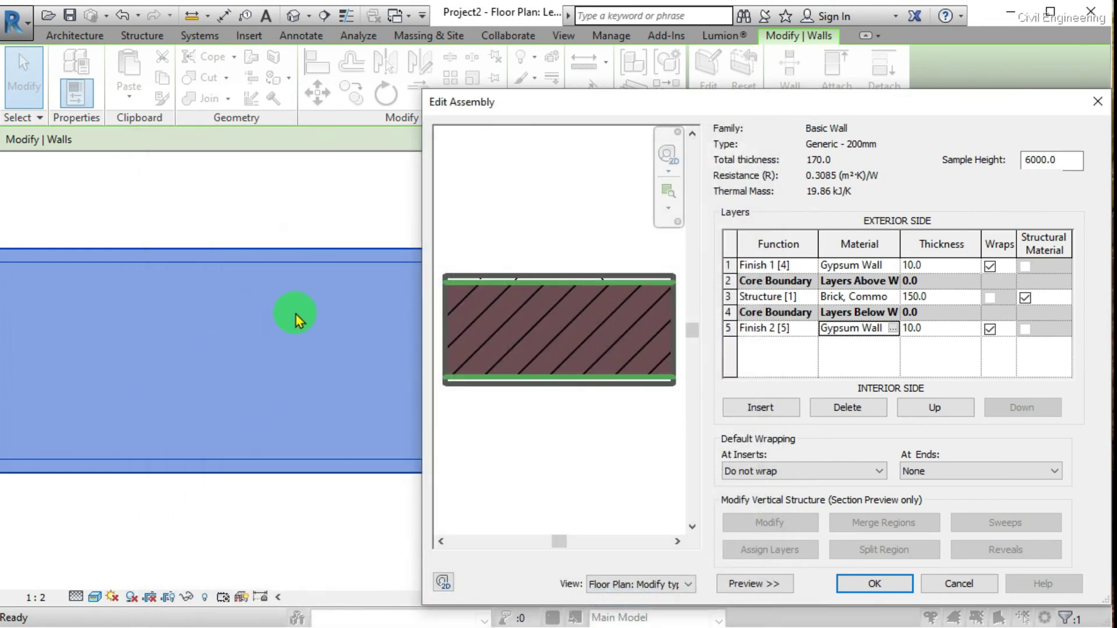
{"action": "left_click", "coordinate": [1047, 582]}
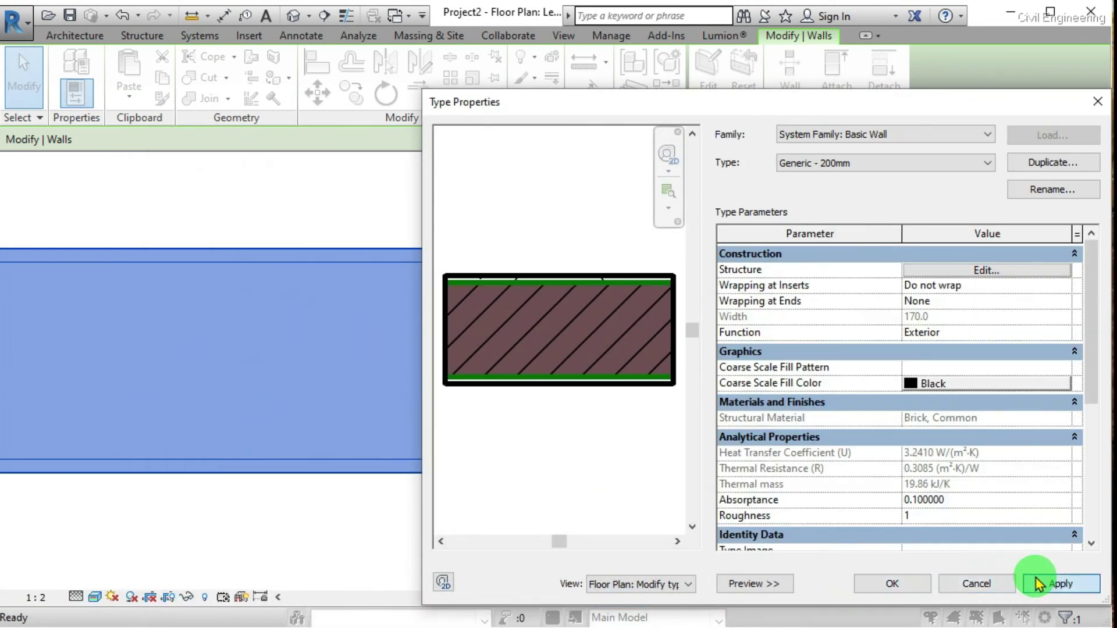
{"action": "left_click", "coordinate": [905, 585]}
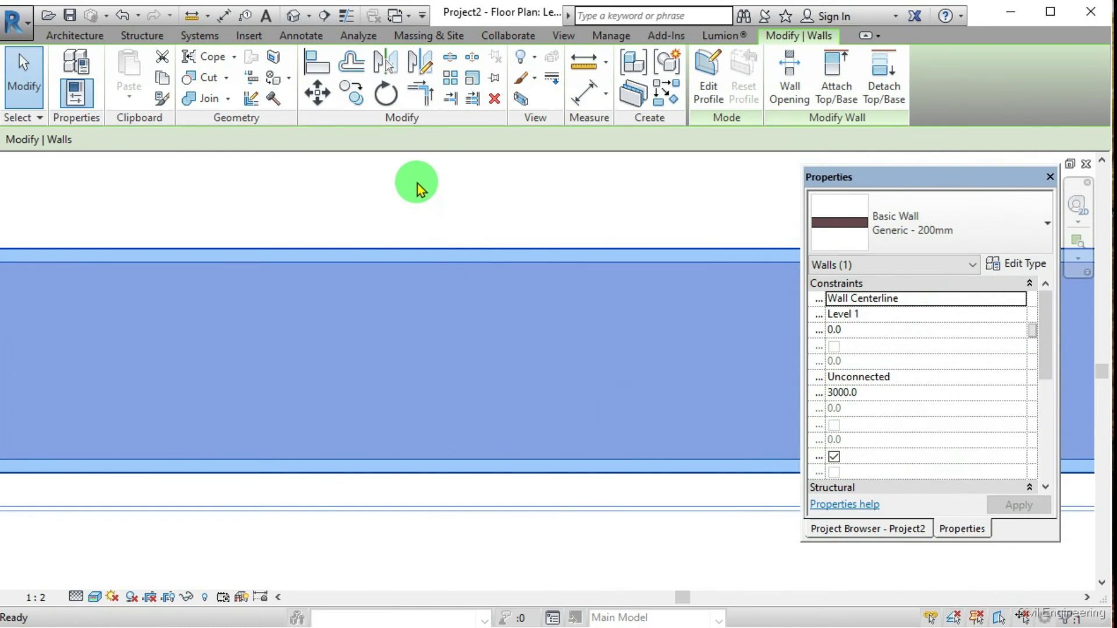
Show the wall in the default 3D view with the Realistic visual style.
{"action": "left_click", "coordinate": [375, 221]}
{"action": "left_click", "coordinate": [293, 15]}
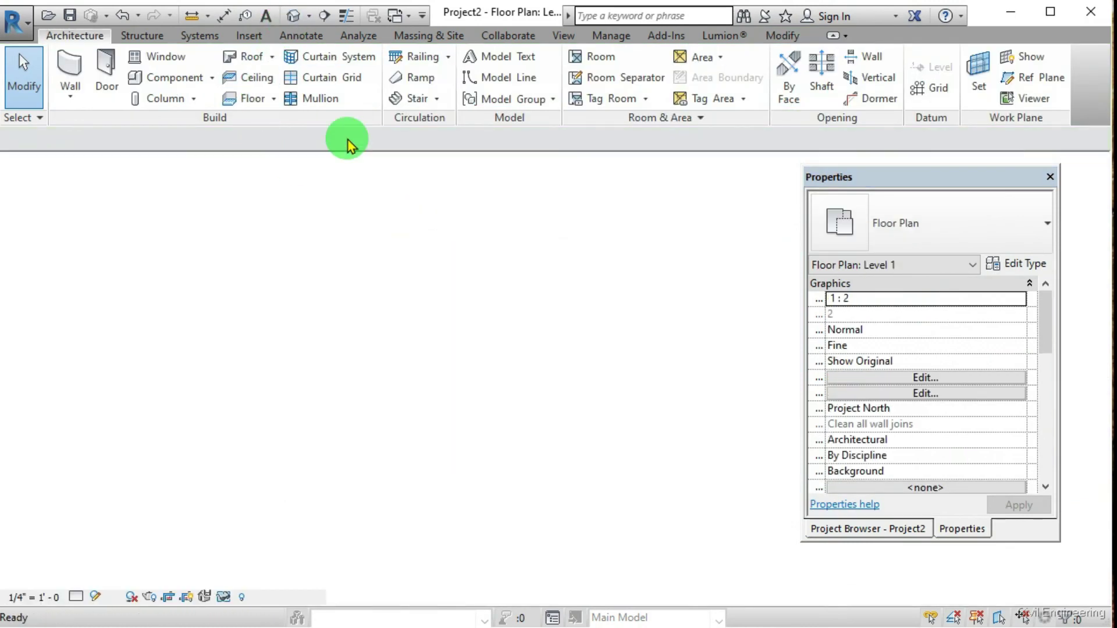
{"action": "middle_click_drag", "start_coordinate": [555, 414], "coordinate": [442, 404], "text": "shift"}
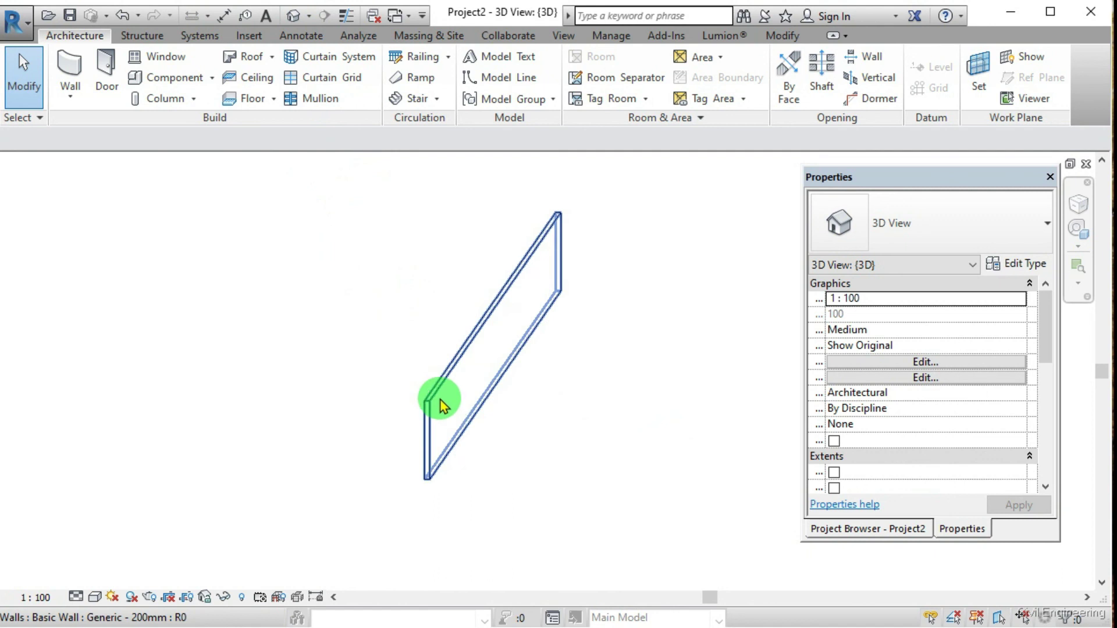
{"action": "left_click", "coordinate": [94, 599]}
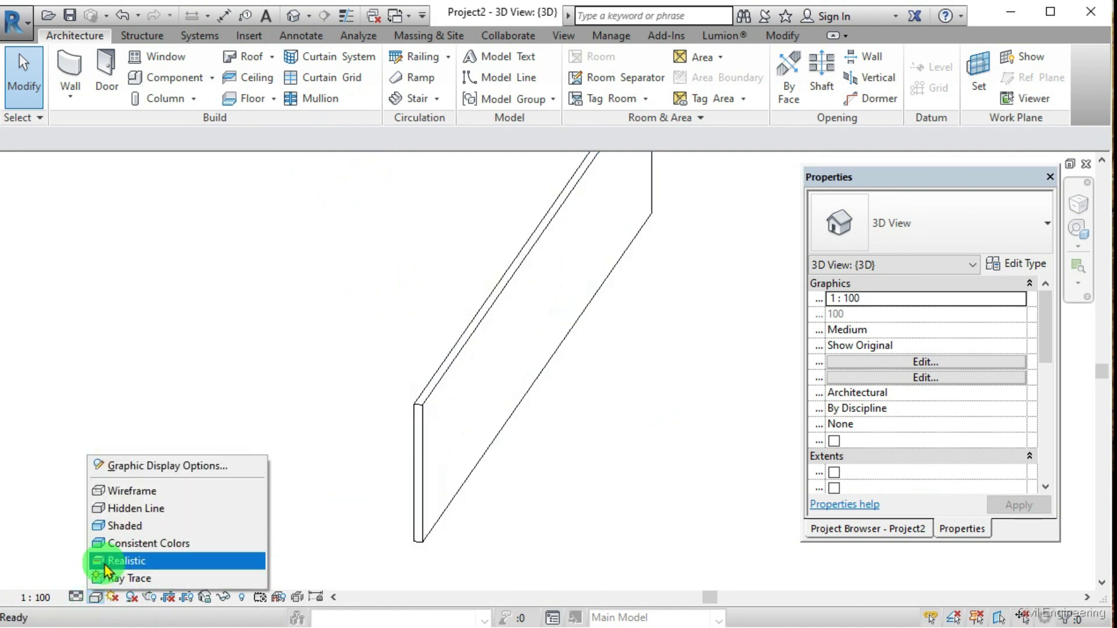
{"action": "left_click", "coordinate": [128, 552]}
Orbit around the wall to inspect its finishes, then return to the Level 1 floor plan.
{"action": "scroll", "coordinate": [449, 399], "scroll_direction": "up", "scroll_amount": 5}
{"action": "scroll", "coordinate": [401, 386], "scroll_direction": "down", "scroll_amount": 5}
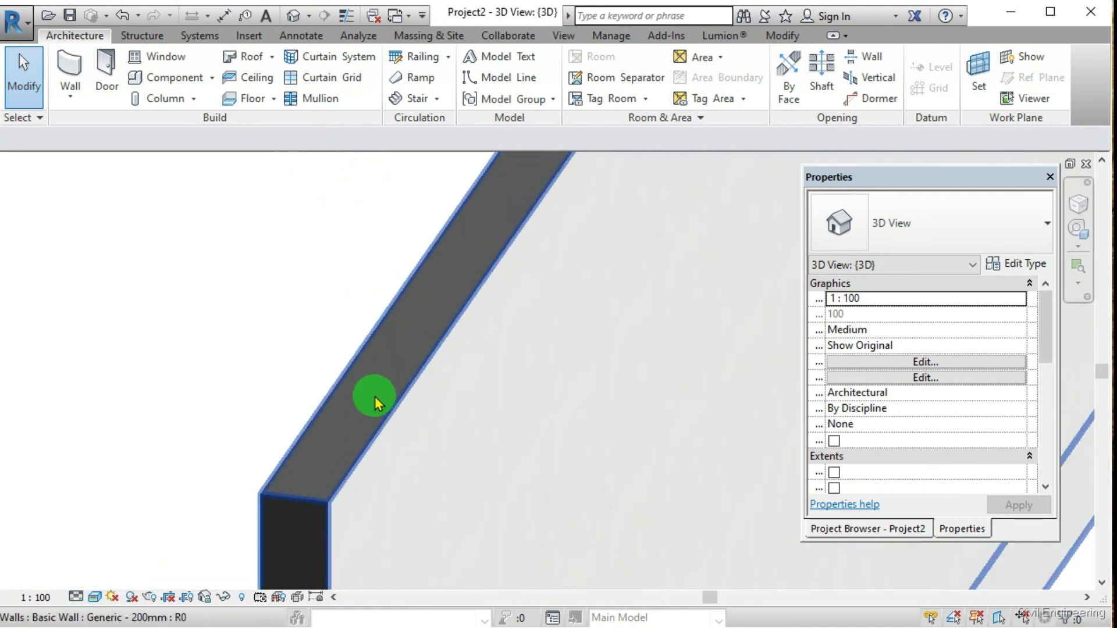
{"action": "middle_click_drag", "start_coordinate": [413, 392], "coordinate": [621, 339], "text": "shift"}
{"action": "middle_click_drag", "start_coordinate": [691, 229], "coordinate": [669, 442], "text": "shift"}
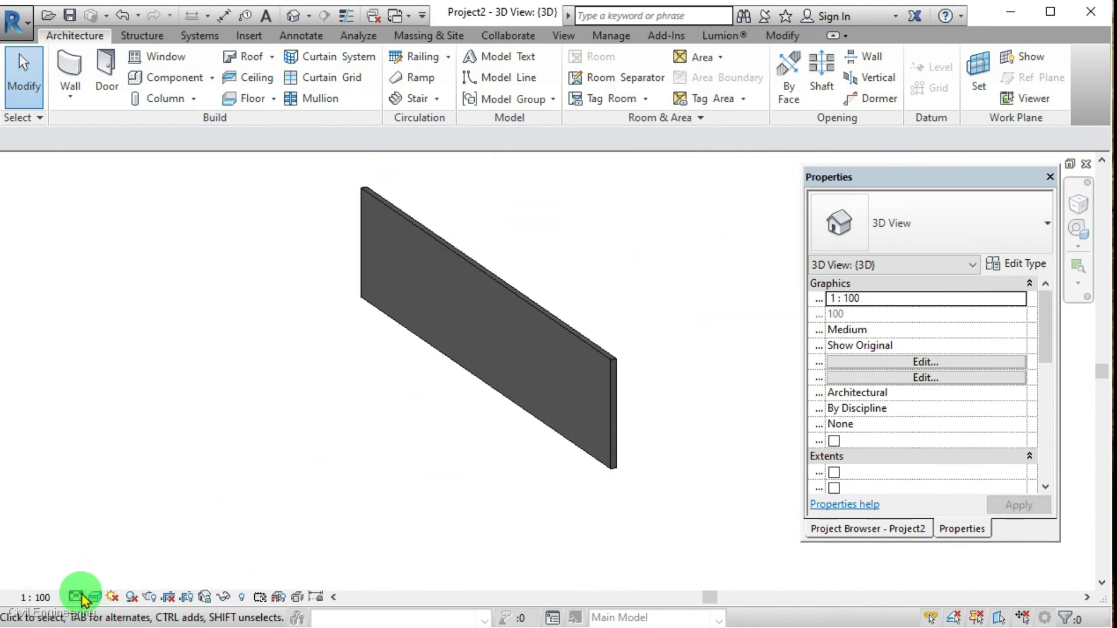
{"action": "middle_click_drag", "start_coordinate": [619, 357], "coordinate": [473, 386], "text": "shift"}
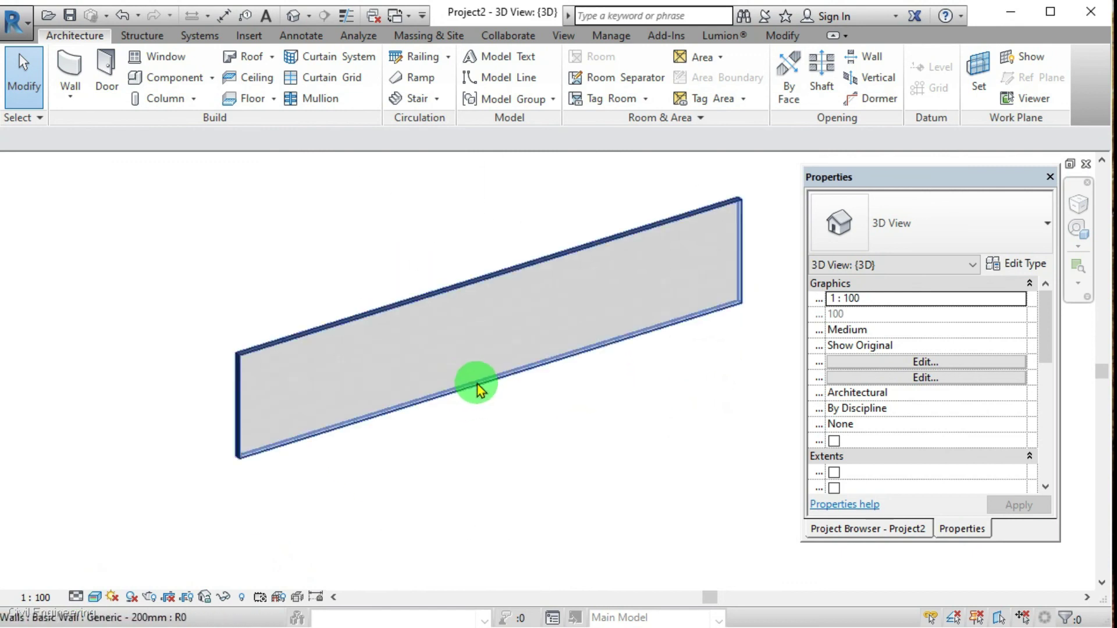
{"action": "left_click", "coordinate": [888, 529]}
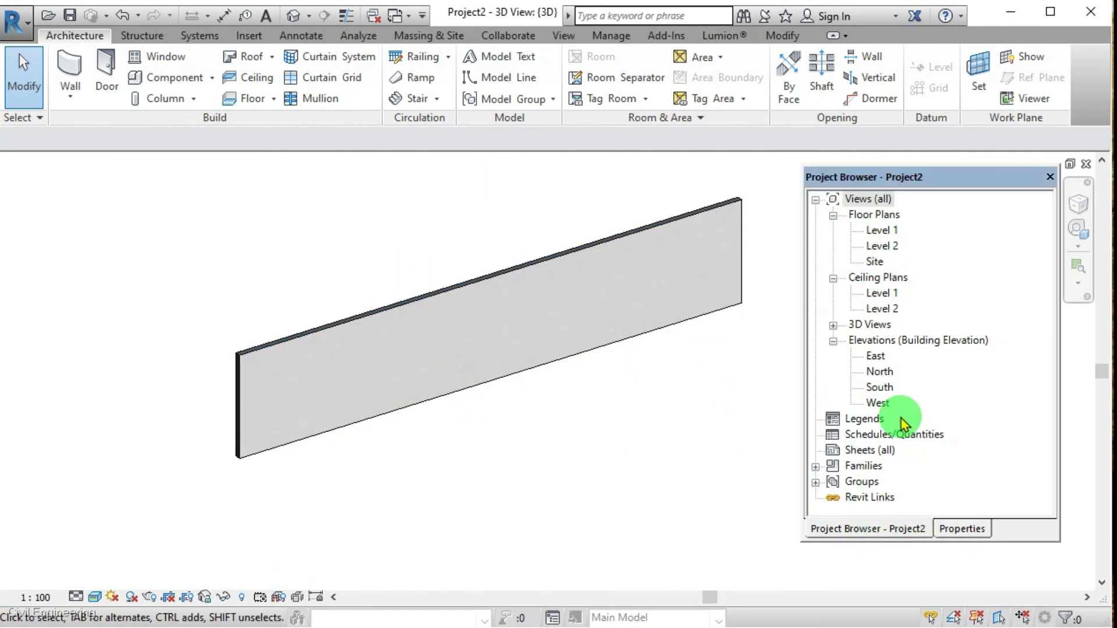
{"action": "double_click", "coordinate": [881, 230]}
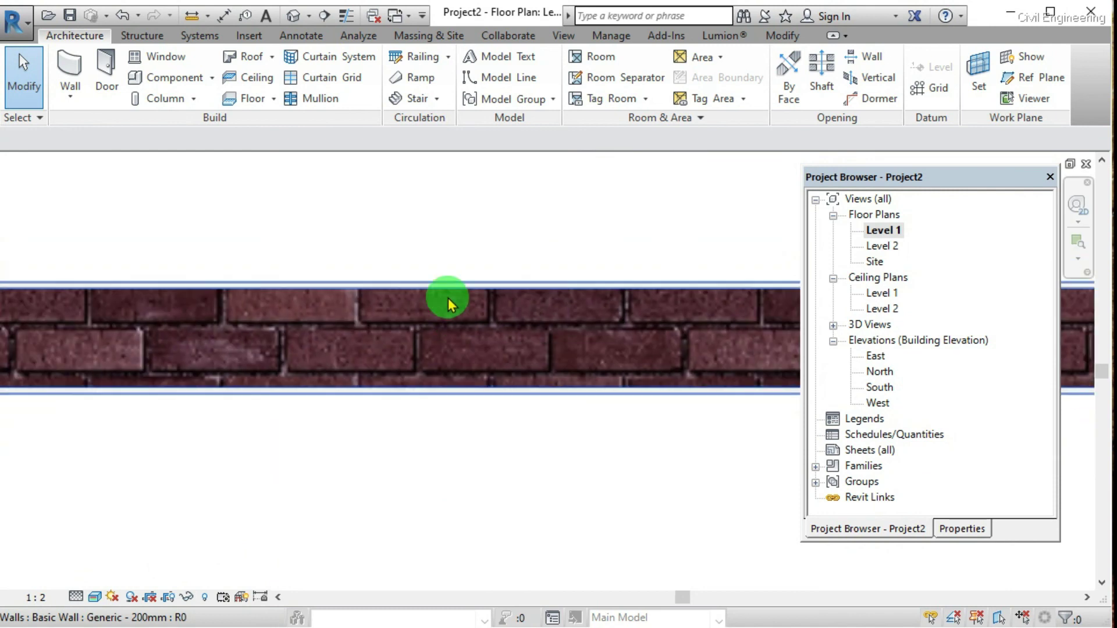